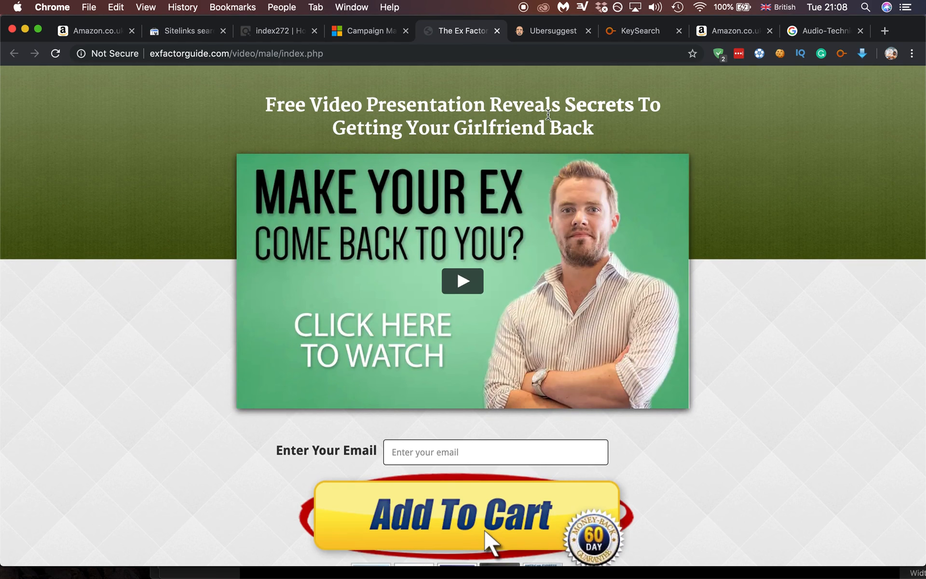
- Review the Ex Factor sales page, the Ubersuggest keyword ideas and the keyword entry form in Microsoft Advertising
{"action": "scroll", "coordinate": [421, 185], "scroll_direction": "down", "scroll_amount": 1}
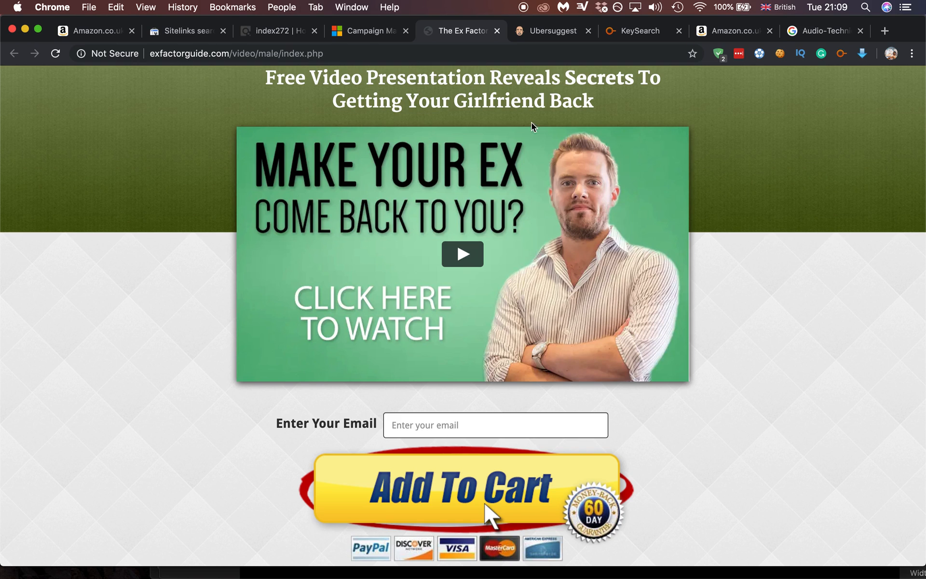
{"action": "left_click", "coordinate": [550, 30]}
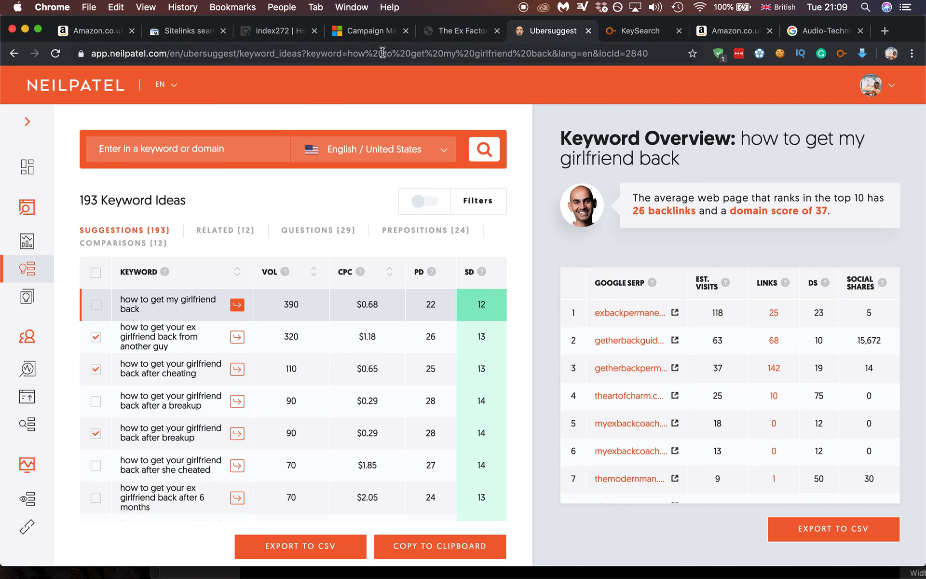
{"action": "left_click", "coordinate": [365, 34]}
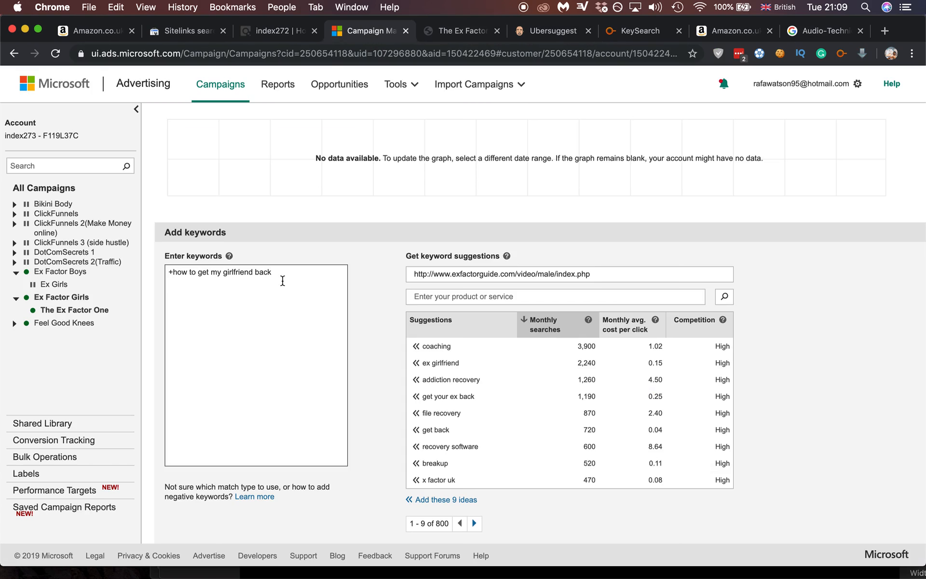
- Switch to Ubersuggest and open the Neil Patel home page with its search form
{"action": "left_click", "coordinate": [543, 32]}
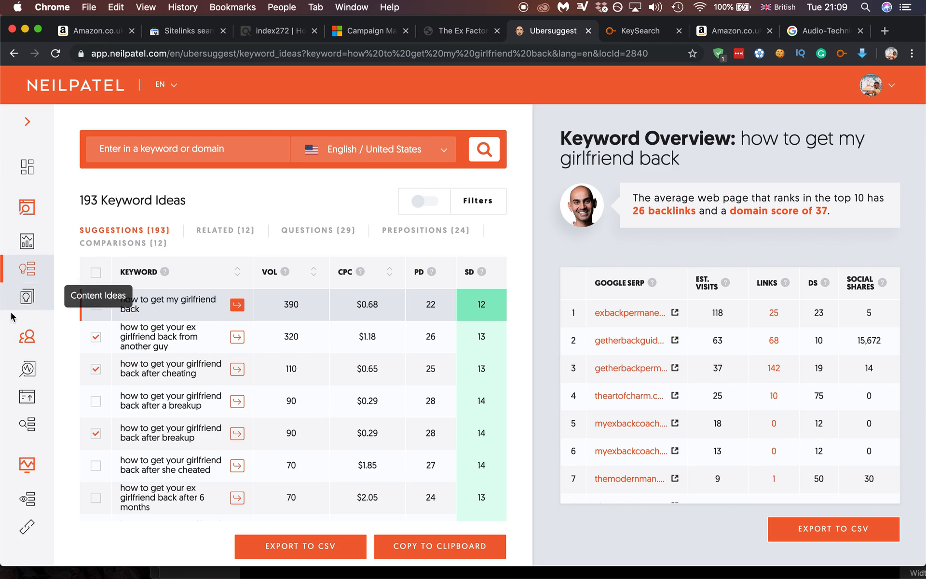
{"action": "left_click", "coordinate": [53, 93]}
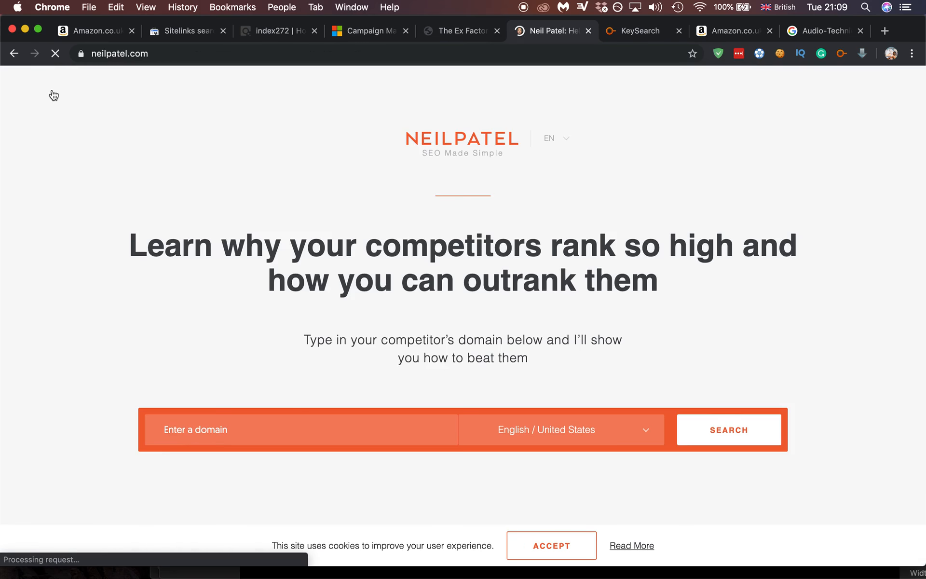
{"action": "left_click", "coordinate": [235, 434]}
{"action": "scroll", "coordinate": [235, 433], "scroll_direction": "down", "scroll_amount": 5}
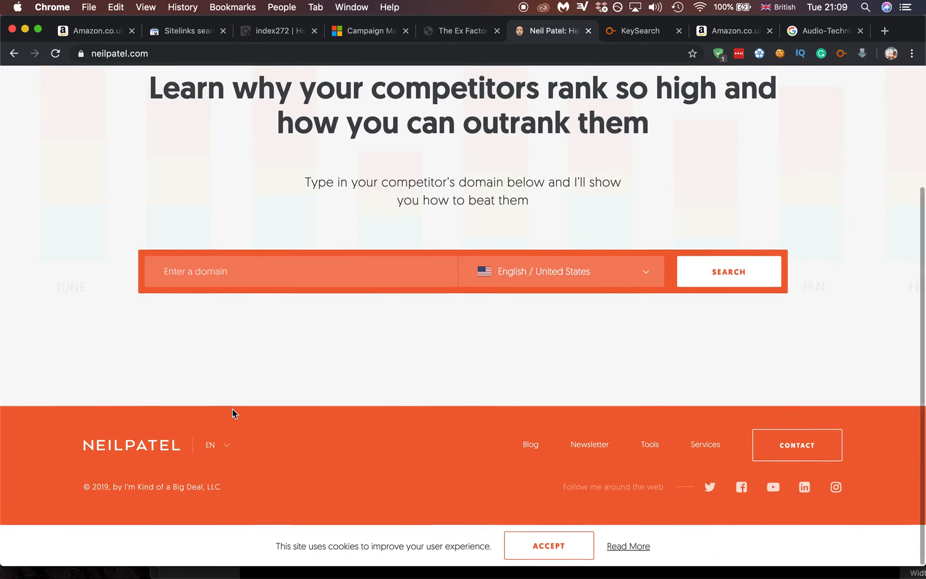
{"action": "scroll", "coordinate": [232, 409], "scroll_direction": "up", "scroll_amount": 5}
- Search for "How to get my girlfriend back" with English / United States and open its keyword ideas
{"action": "left_click", "coordinate": [203, 427]}
{"action": "type", "text": "ho"}
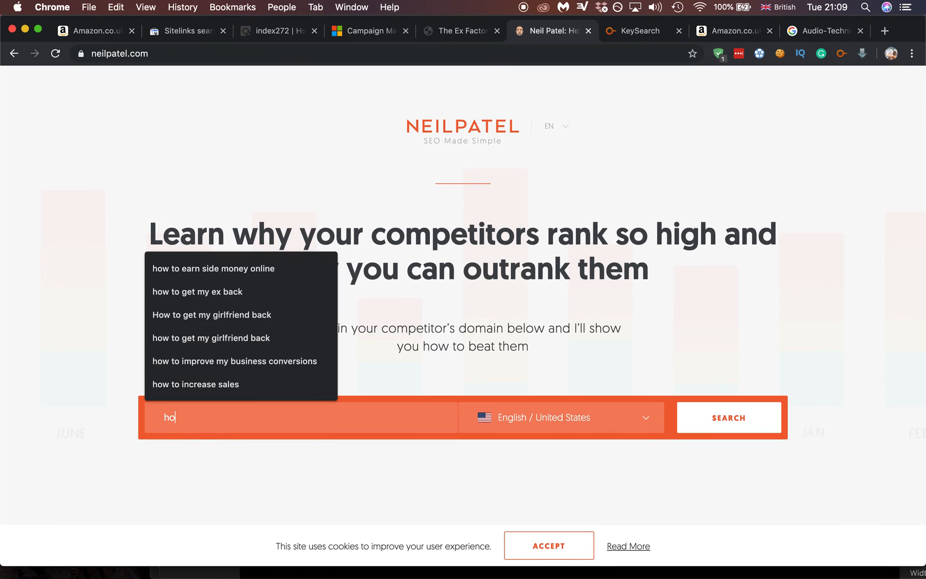
{"action": "type", "text": "w to get my girlf"}
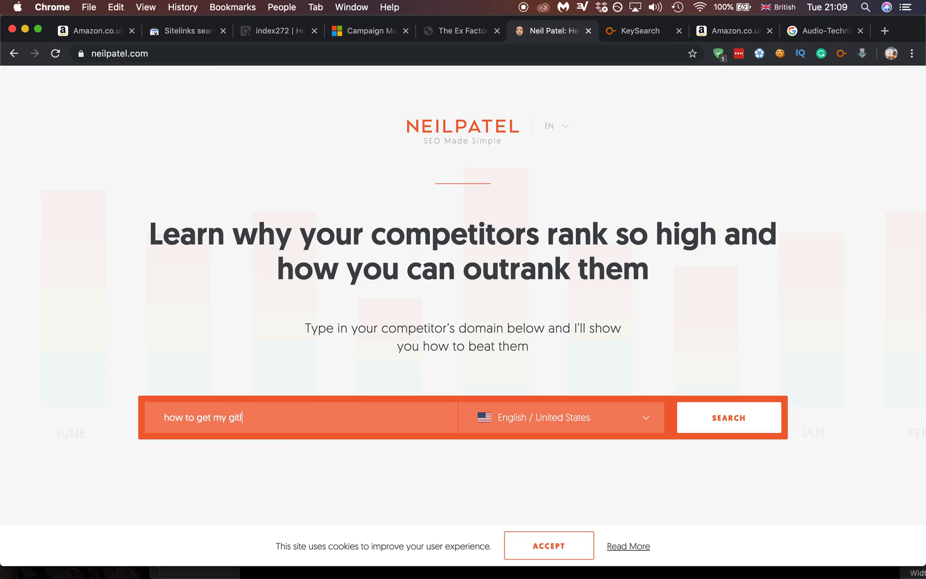
{"action": "type", "text": "rien"}
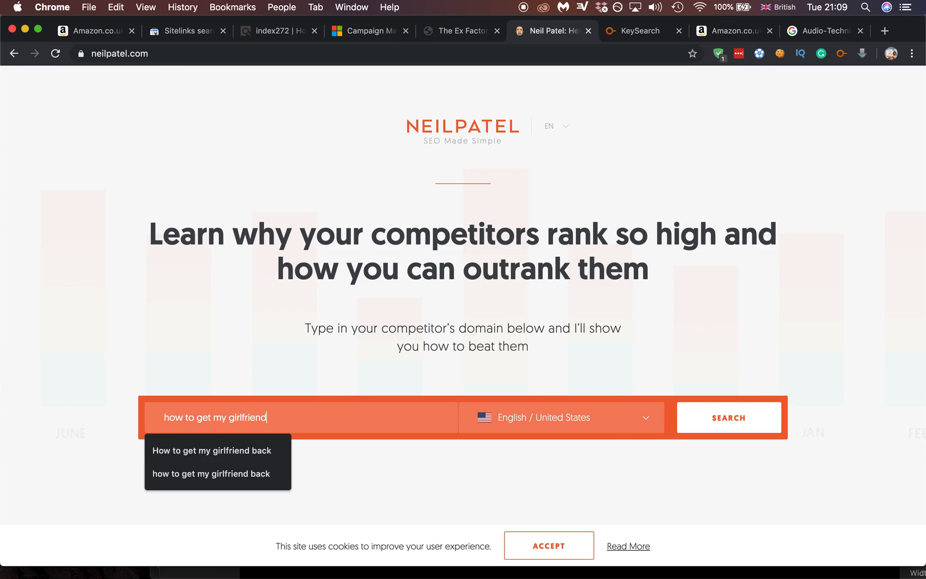
{"action": "key", "text": "Down"}
{"action": "key", "text": "Return"}
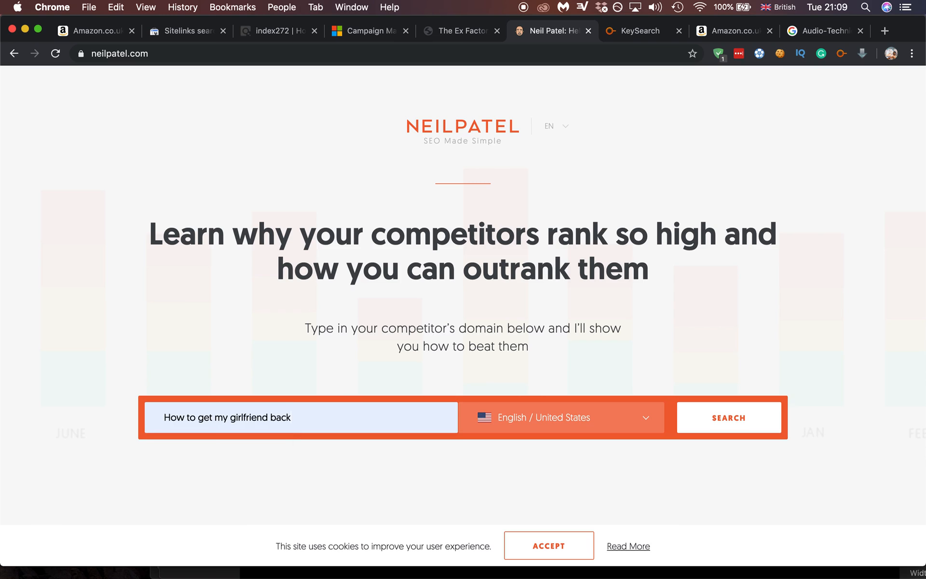
{"action": "left_click", "coordinate": [738, 424]}
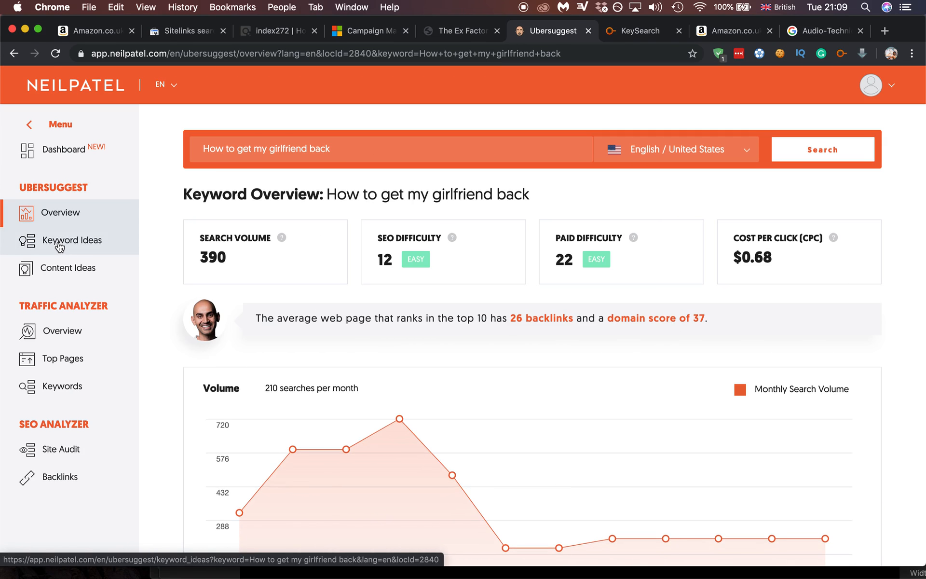
{"action": "left_click", "coordinate": [59, 246]}
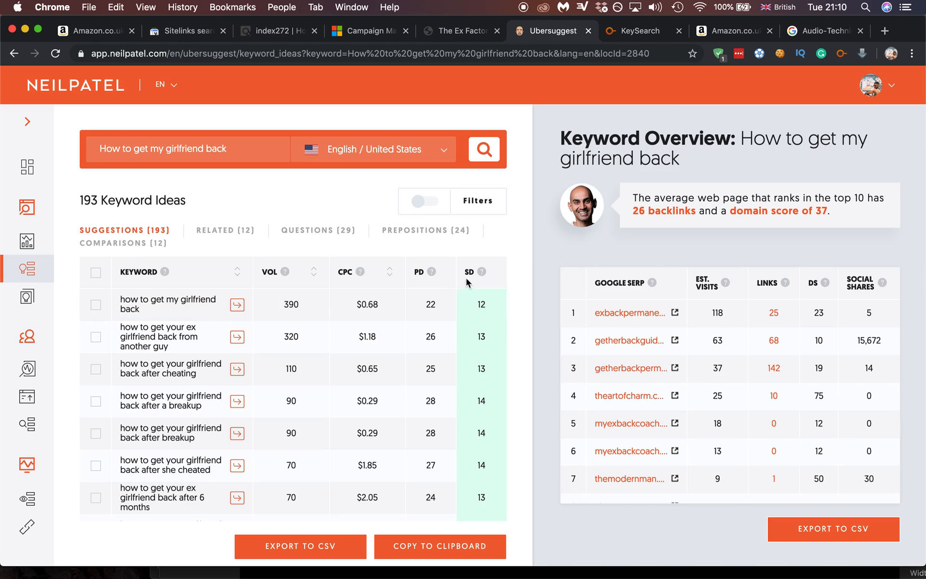
- Read the explanation of the SD column and examine the suggested keywords with their volume, cost and difficulty values
{"action": "mouse_move", "coordinate": [481, 273]}
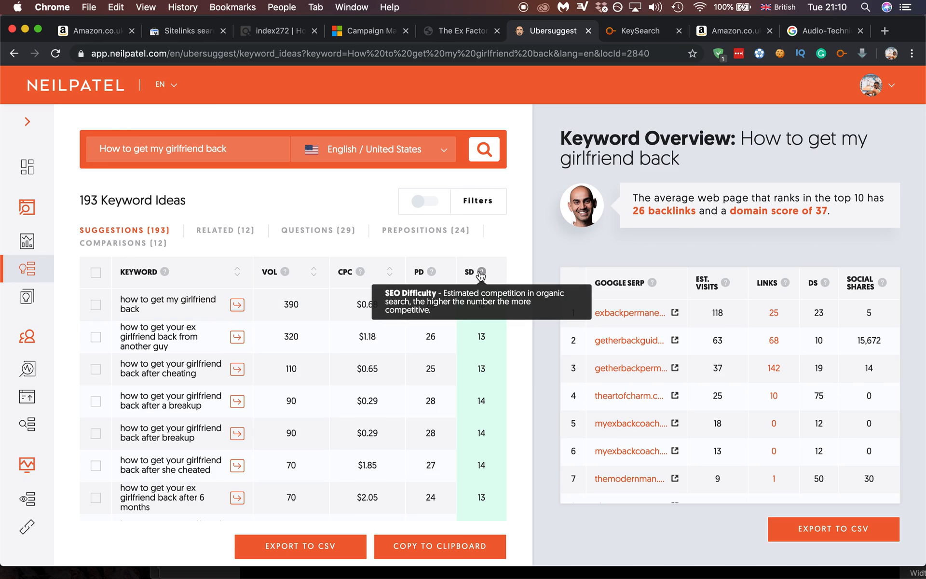
{"action": "left_click", "coordinate": [446, 31]}
{"action": "scroll", "coordinate": [466, 237], "scroll_direction": "down", "scroll_amount": 3}
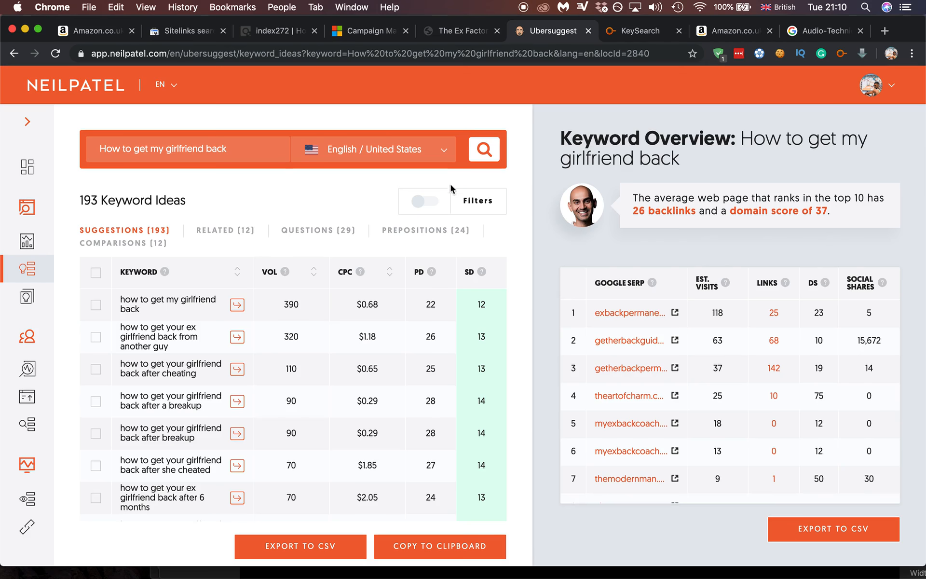
{"action": "left_click", "coordinate": [553, 31]}
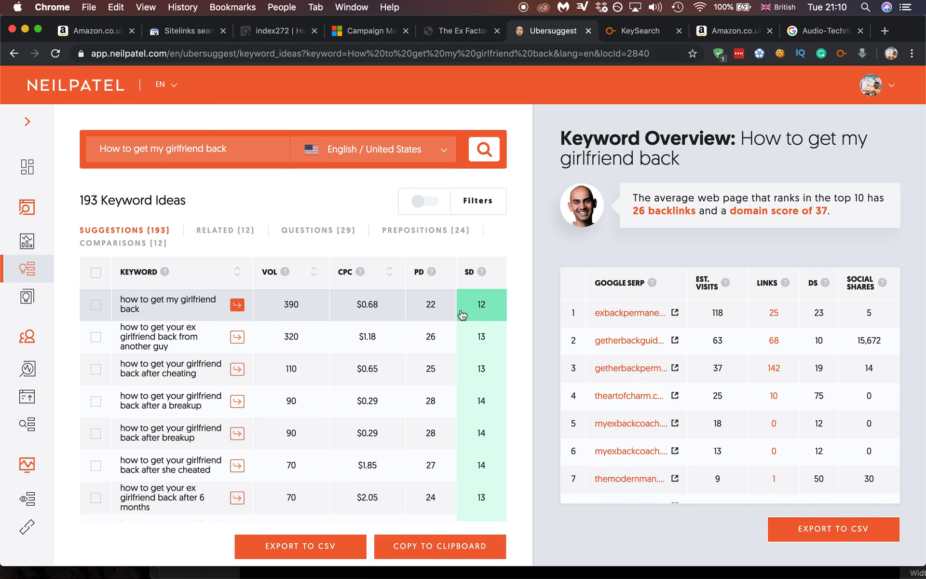
{"action": "scroll", "coordinate": [461, 311], "scroll_direction": "down", "scroll_amount": 2}
{"action": "scroll", "coordinate": [319, 359], "scroll_direction": "up", "scroll_amount": 2}
{"action": "scroll", "coordinate": [139, 359], "scroll_direction": "down", "scroll_amount": 1}
{"action": "scroll", "coordinate": [139, 359], "scroll_direction": "down", "scroll_amount": 1}
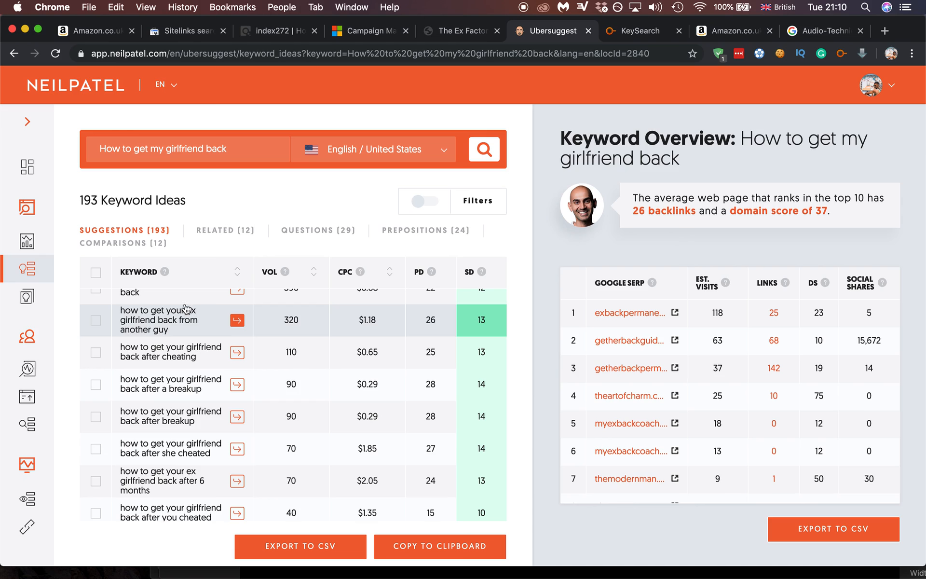
{"action": "scroll", "coordinate": [184, 309], "scroll_direction": "up", "scroll_amount": 2}
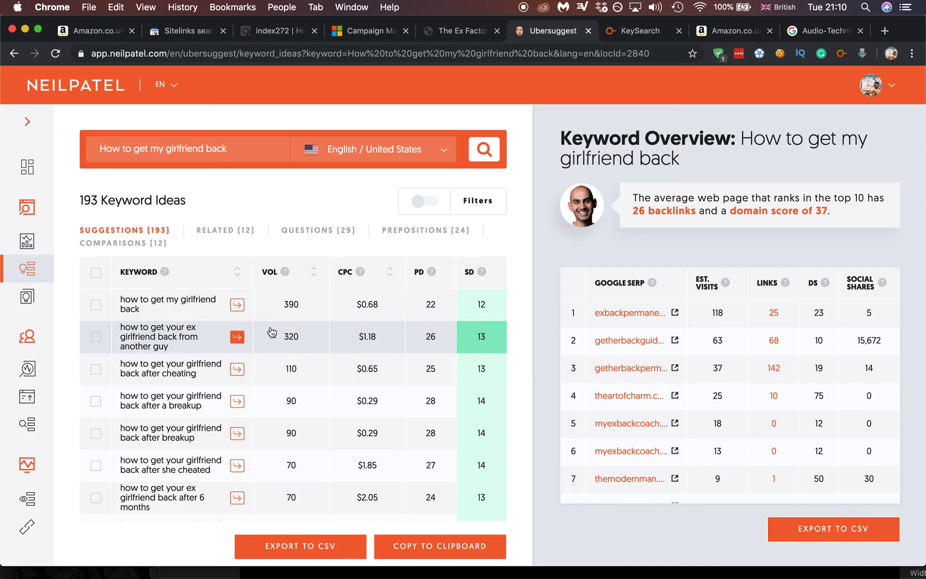
- Select the keyword ideas ending in "from another guy", "after cheating", "after a breakup" and "after she cheated", and copy them to the clipboard
{"action": "left_click", "coordinate": [97, 339]}
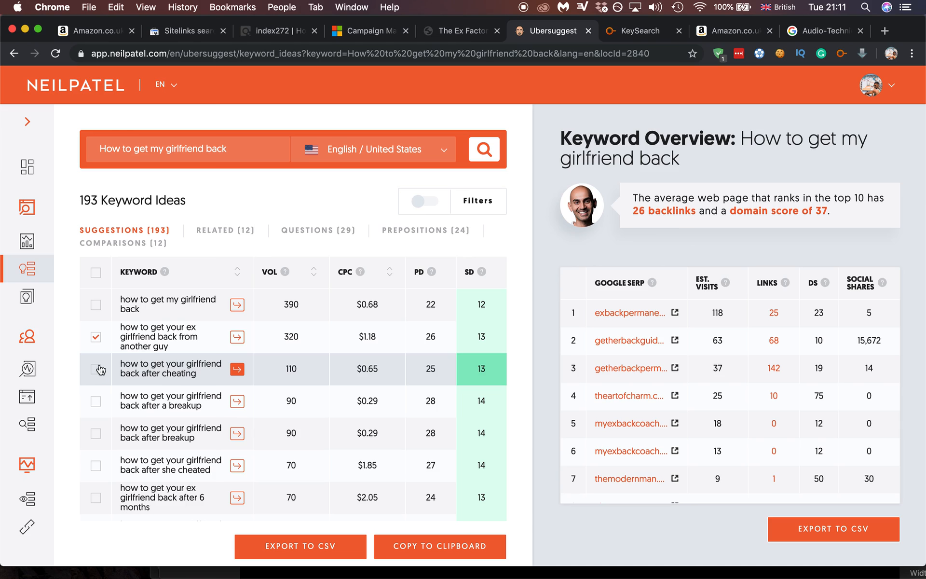
{"action": "scroll", "coordinate": [104, 376], "scroll_direction": "down", "scroll_amount": 1}
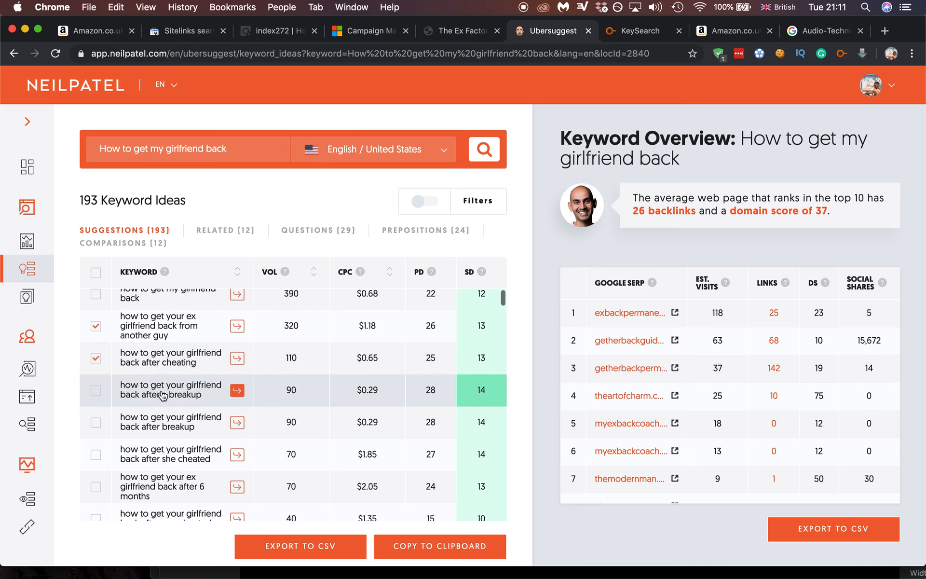
{"action": "left_click", "coordinate": [95, 392]}
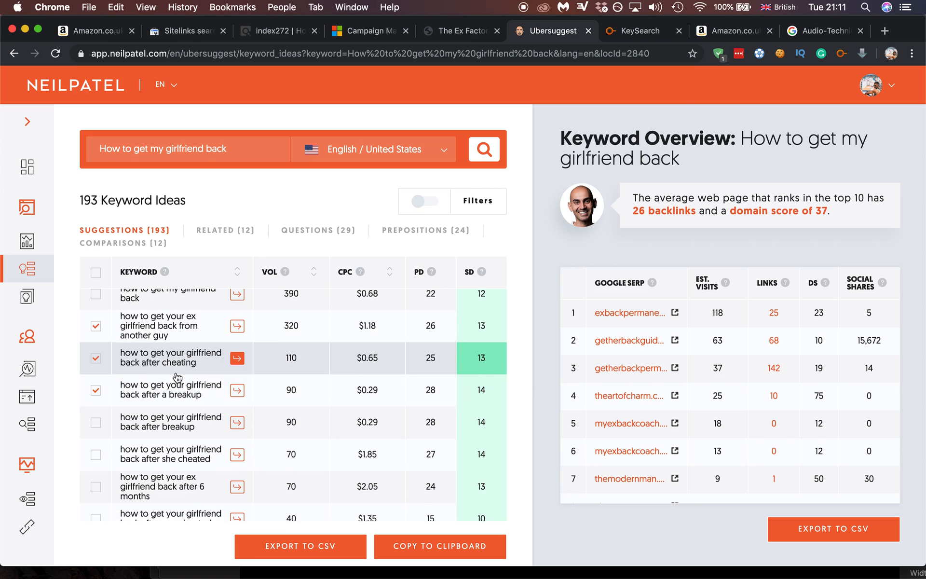
{"action": "scroll", "coordinate": [174, 371], "scroll_direction": "down", "scroll_amount": 2}
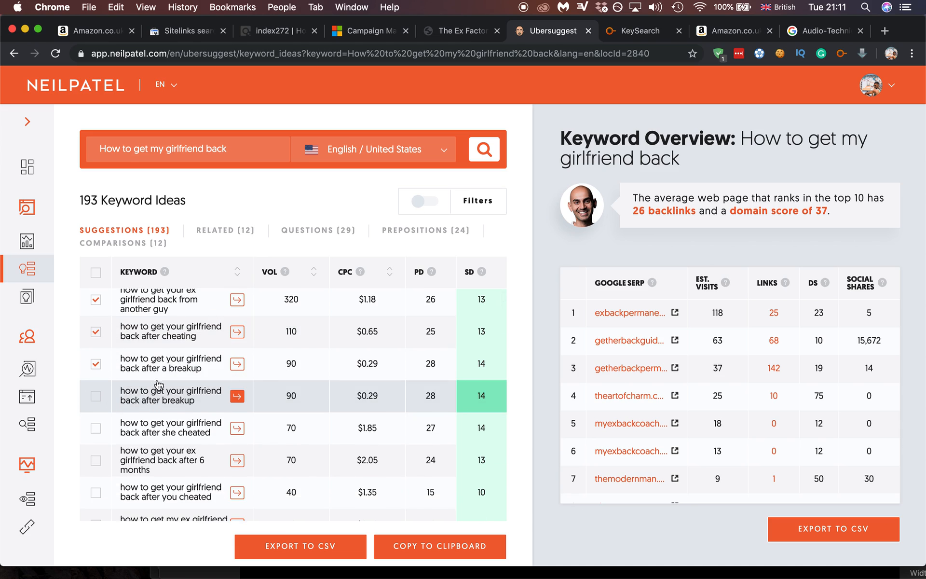
{"action": "left_click", "coordinate": [97, 427]}
{"action": "left_click", "coordinate": [418, 555]}
- Switch to Microsoft Advertising and paste the copied keywords below the existing entry in the keyword list
{"action": "left_click", "coordinate": [451, 29]}
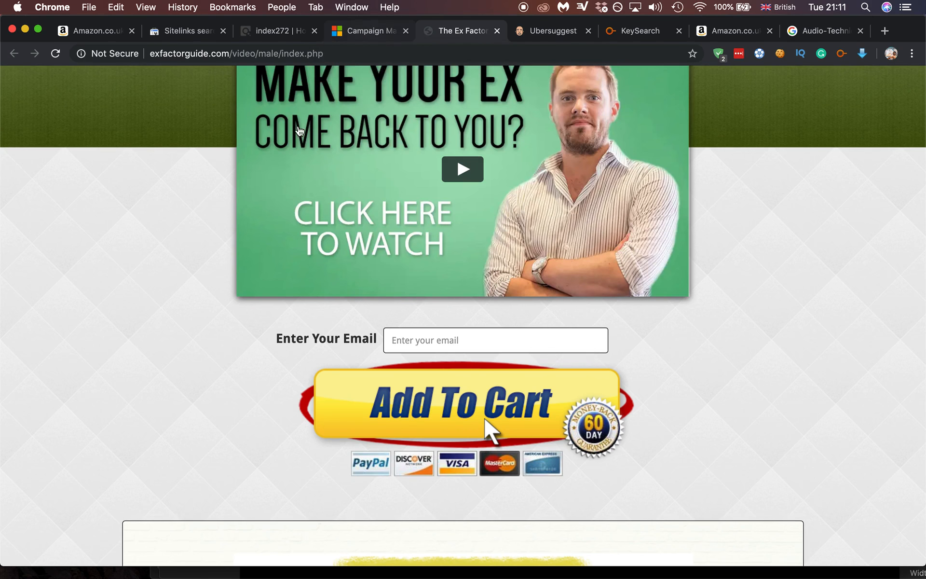
{"action": "key", "text": "ctrl+shift+Tab"}
{"action": "left_click", "coordinate": [283, 323]}
{"action": "key", "text": "super+v"}
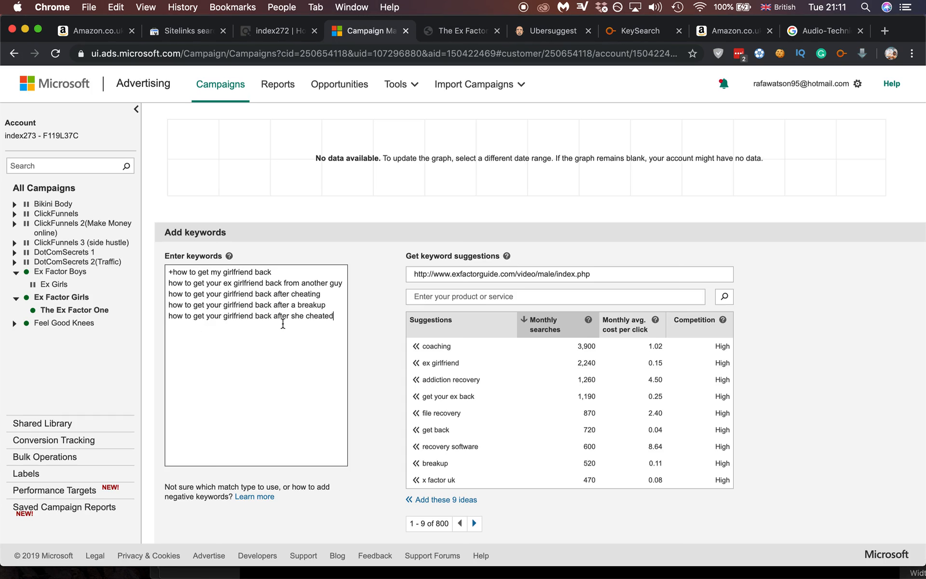
- Consult the match type symbols in the Keynote slide "Different KW's Types" and return to the Microsoft Advertising keyword form
{"action": "left_click", "coordinate": [168, 283]}
{"action": "left_click", "coordinate": [470, 27]}
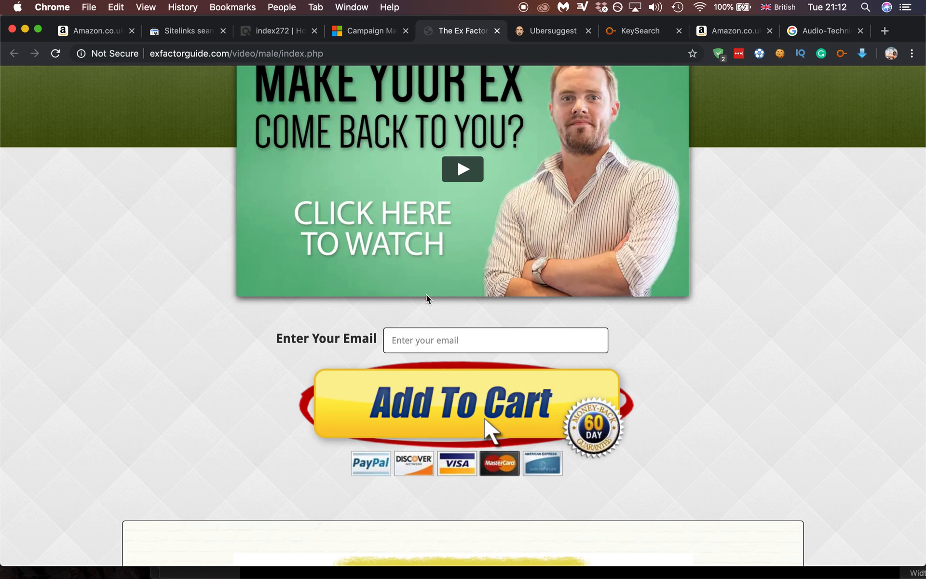
{"action": "left_click", "coordinate": [360, 33]}
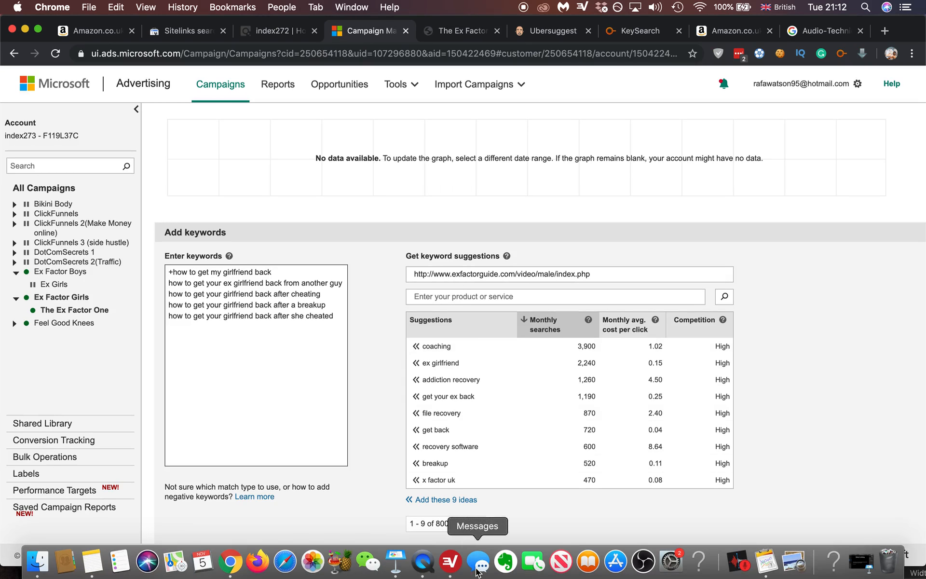
{"action": "left_click", "coordinate": [405, 564]}
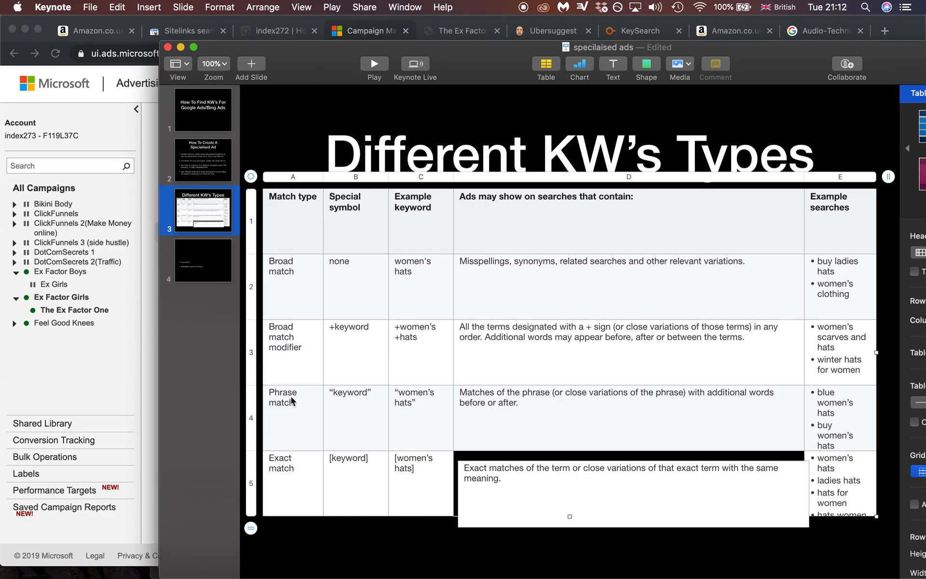
{"action": "left_click", "coordinate": [336, 394]}
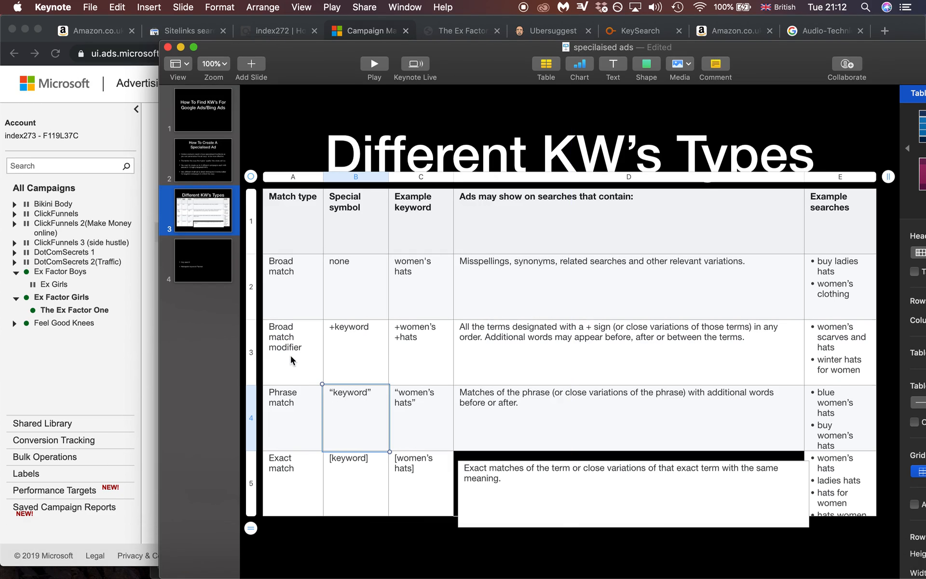
{"action": "key", "text": "ctrl+Up"}
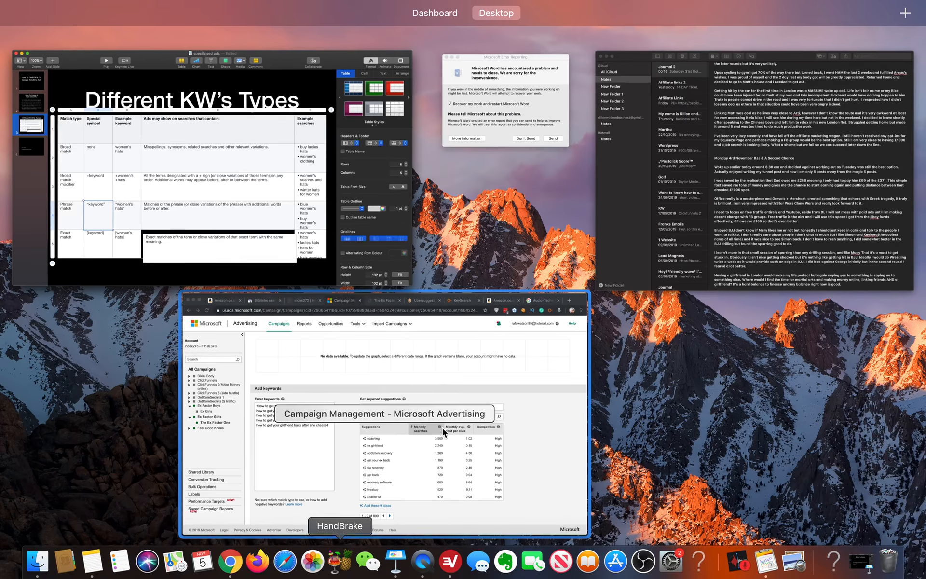
{"action": "left_click", "coordinate": [307, 421]}
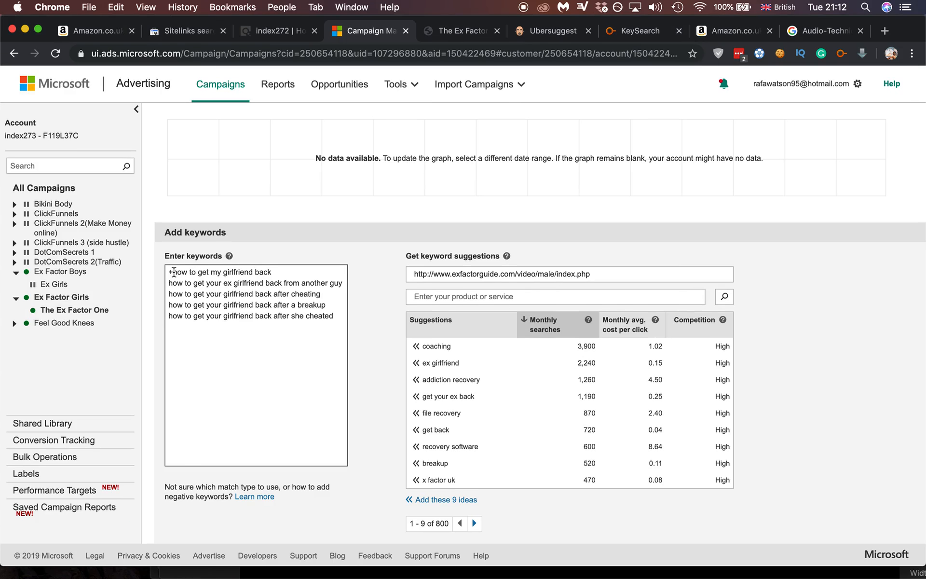
- Turn the first keyword into an exact match by replacing its plus sign with square brackets: [how to get my girlfriend back]
{"action": "left_click", "coordinate": [174, 272]}
{"action": "key", "text": "BackSpace"}
{"action": "type", "text": "["}
{"action": "key", "text": "BackSpace"}
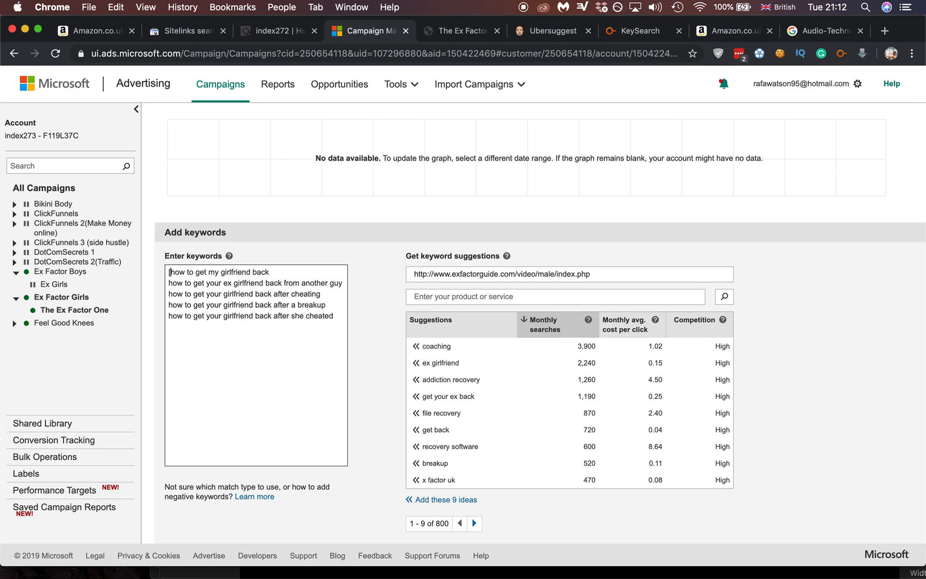
{"action": "type", "text": "["}
{"action": "left_click", "coordinate": [278, 271]}
{"action": "type", "text": "]"}
- Prefix "how to get your ex girlfriend back from another guy" with + and insert a blank line below it
{"action": "left_click", "coordinate": [166, 282]}
{"action": "type", "text": "+"}
{"action": "left_click", "coordinate": [166, 301]}
{"action": "key", "text": "Return"}
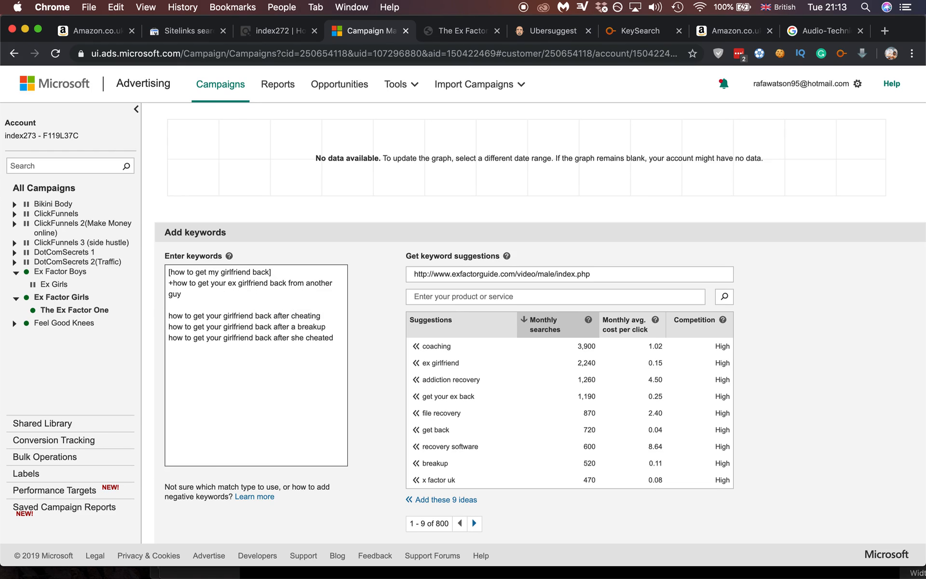
- Enclose the "after cheating" and "after a breakup" keywords in double quotation marks as phrase matches
{"action": "type", "text": "\""}
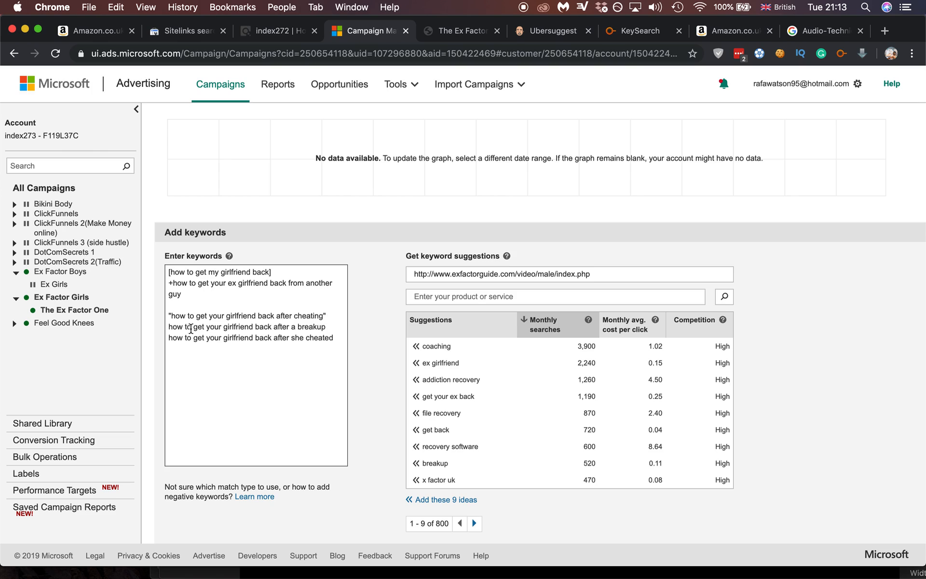
{"action": "left_click", "coordinate": [167, 326]}
{"action": "type", "text": "\""}
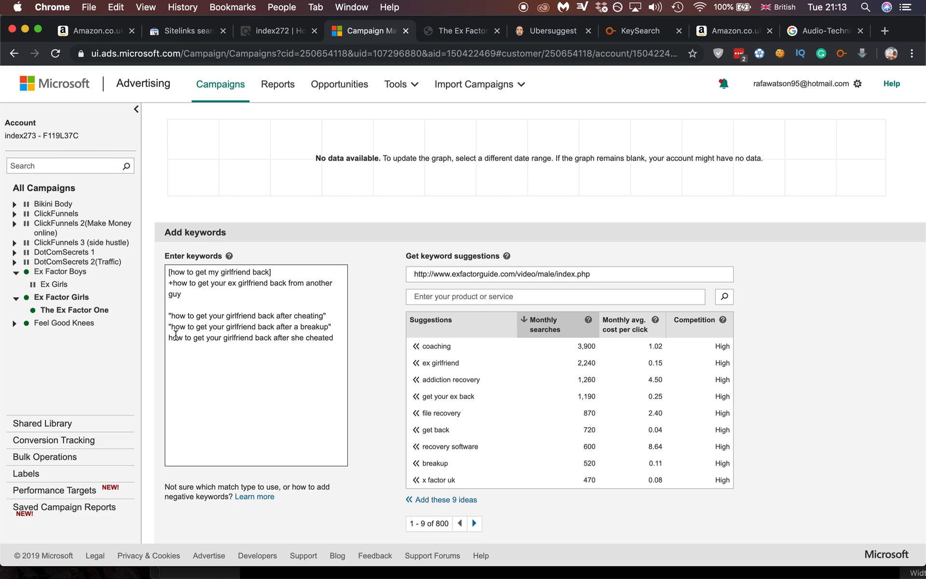
- Prefix the last keyword, "how to get your girlfriend back after she cheated", with +
{"action": "type", "text": "+"}
{"action": "key", "text": "BackSpace"}
{"action": "type", "text": "+"}
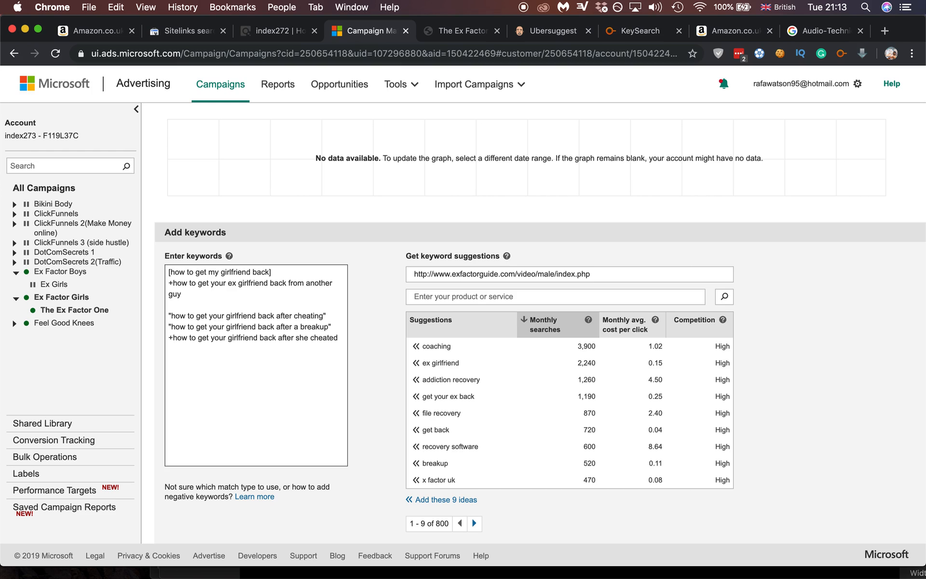
{"action": "scroll", "coordinate": [479, 401], "scroll_direction": "down", "scroll_amount": 2}
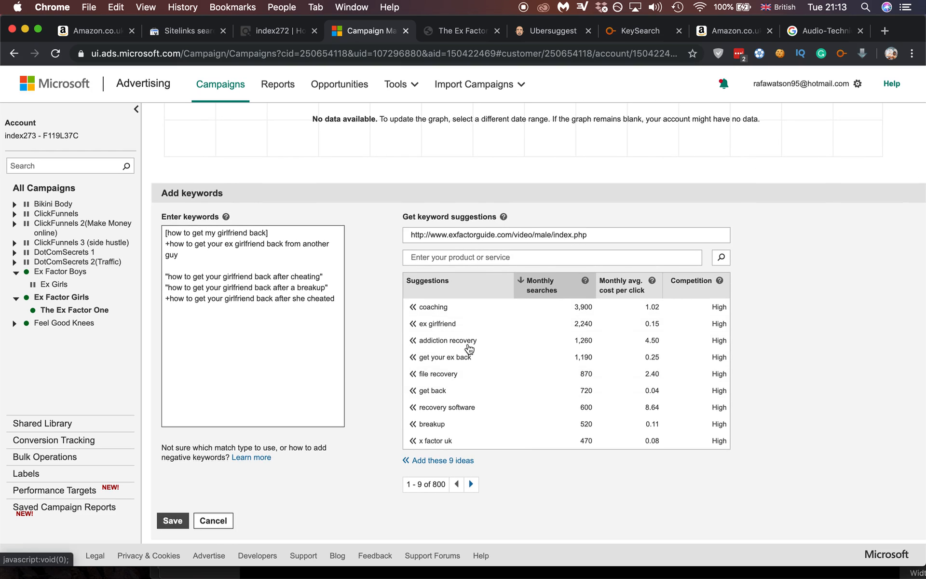
{"action": "scroll", "coordinate": [482, 386], "scroll_direction": "down", "scroll_amount": 1}
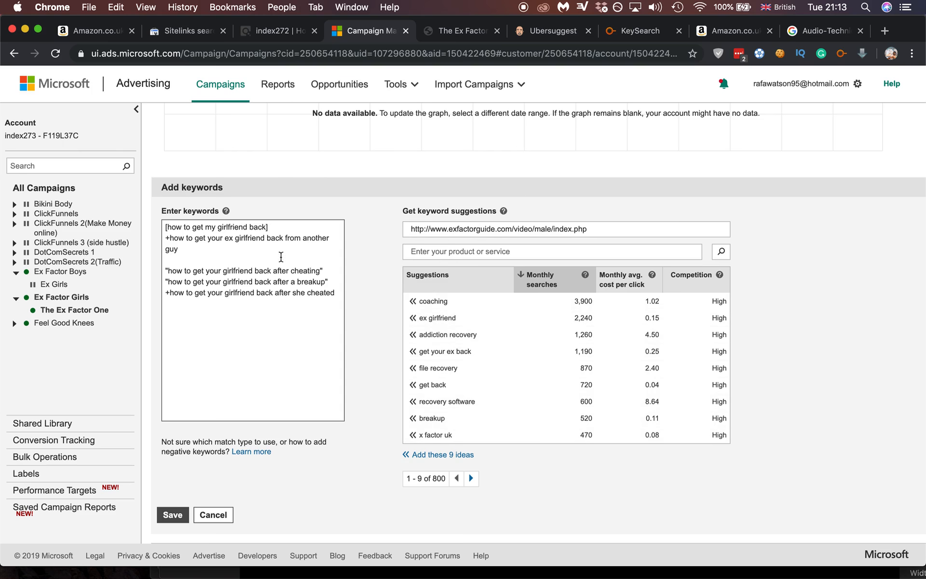
{"action": "left_click", "coordinate": [560, 31]}
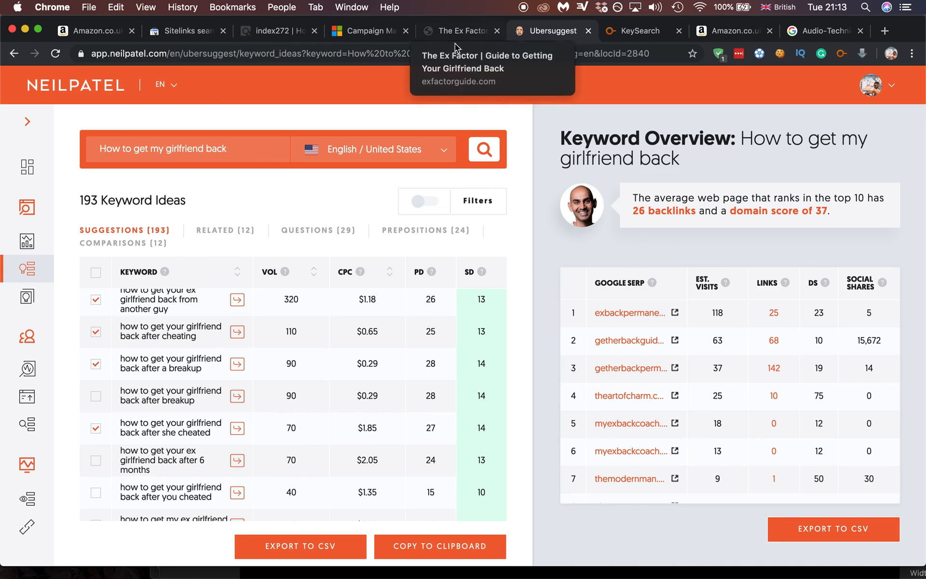
{"action": "left_click", "coordinate": [371, 31]}
{"action": "left_click", "coordinate": [640, 31]}
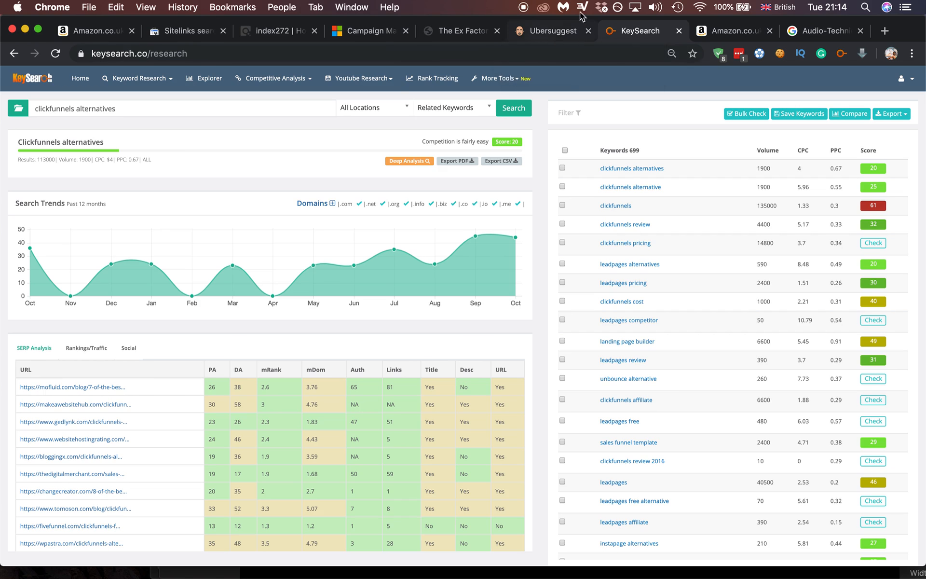
{"action": "left_click", "coordinate": [544, 37]}
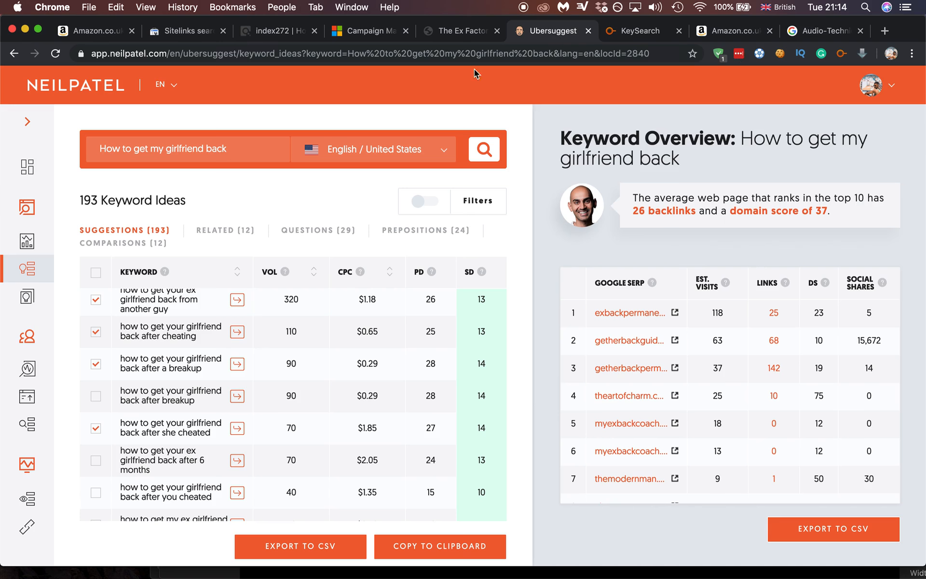
{"action": "left_click", "coordinate": [466, 35]}
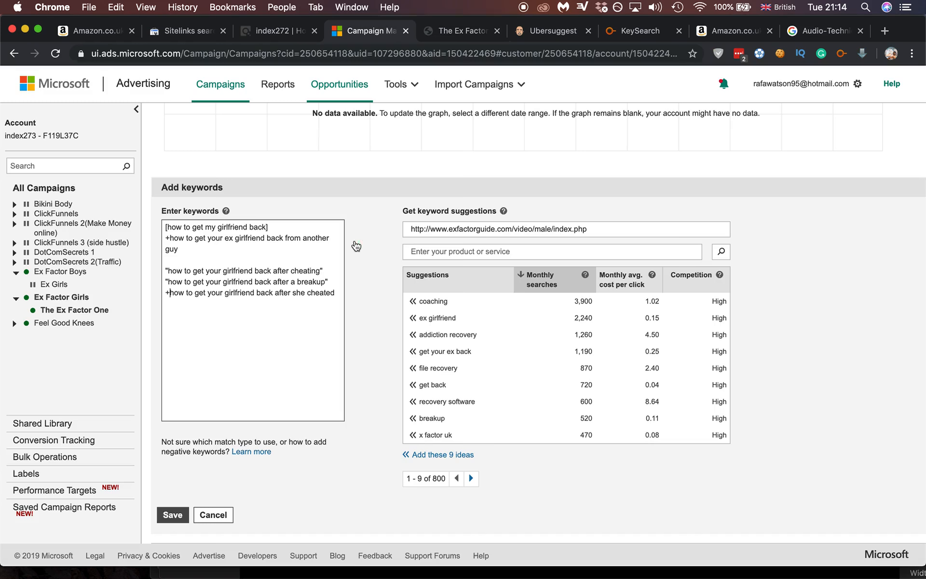
- Save the entered keywords to The Ex Factor One ad group in Microsoft Advertising and review its keyword list
{"action": "left_click", "coordinate": [365, 29]}
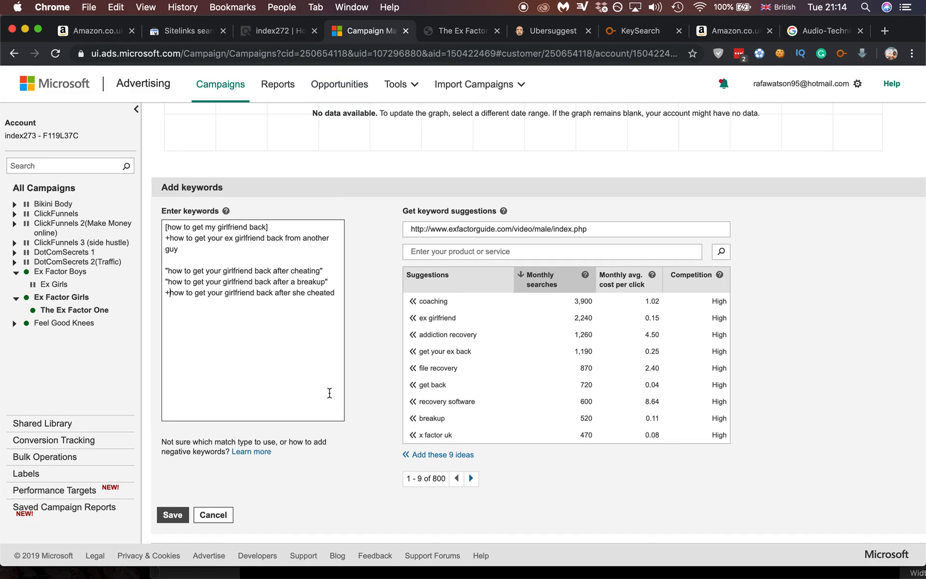
{"action": "left_click", "coordinate": [165, 515]}
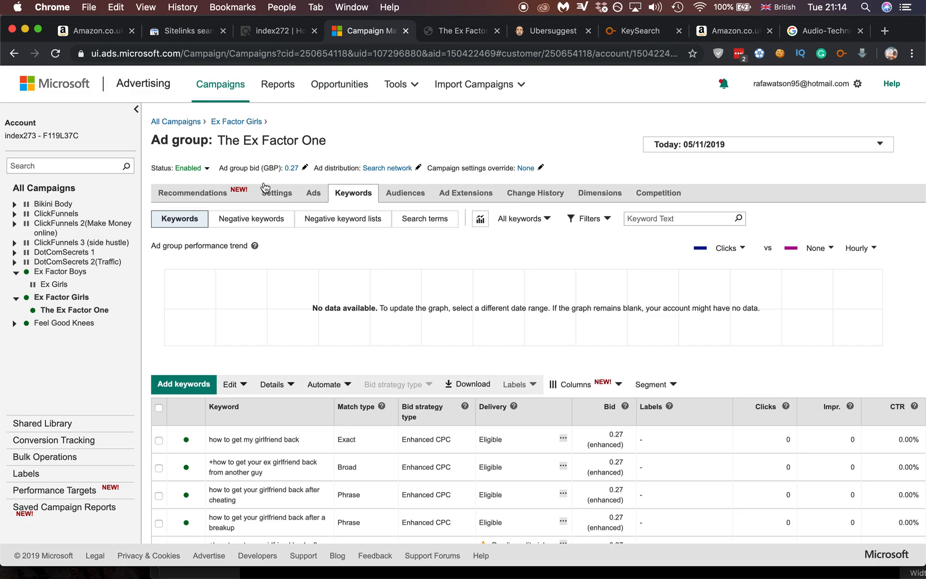
{"action": "left_click", "coordinate": [72, 309]}
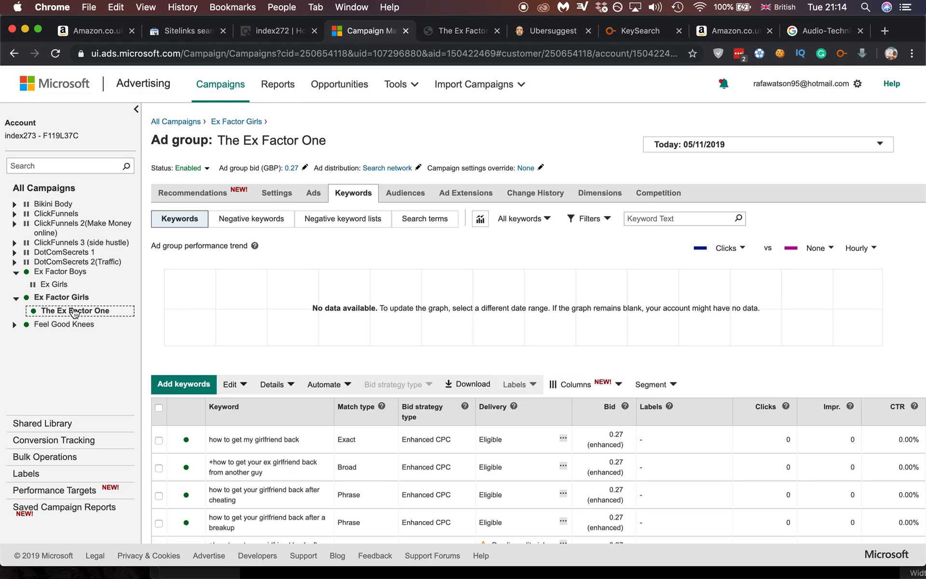
{"action": "scroll", "coordinate": [346, 311], "scroll_direction": "down", "scroll_amount": 3}
{"action": "scroll", "coordinate": [346, 311], "scroll_direction": "down", "scroll_amount": 1}
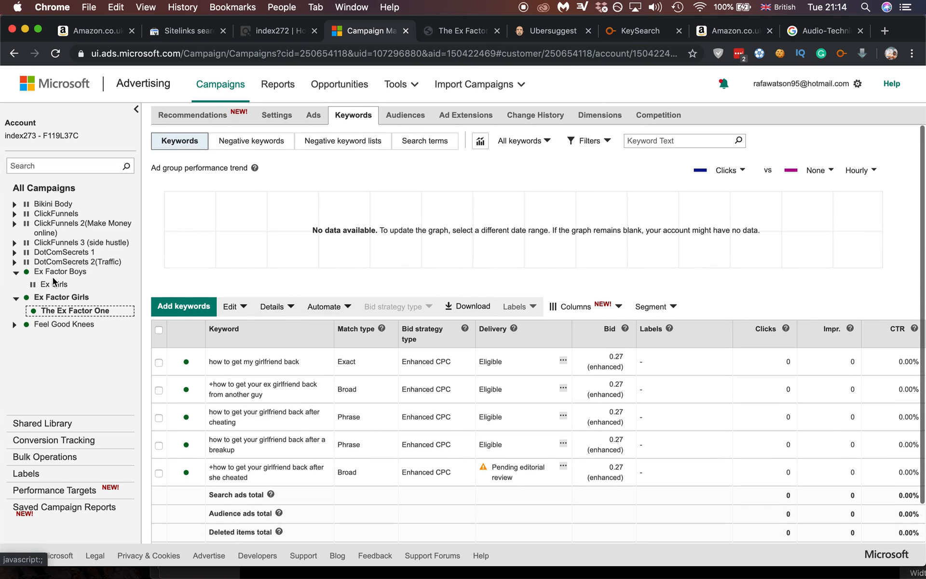
- Look through the Ex Girls ad group and the Ex Factor Girls campaign, and open the Ex Factor Boys campaign's keywords
{"action": "left_click", "coordinate": [17, 296]}
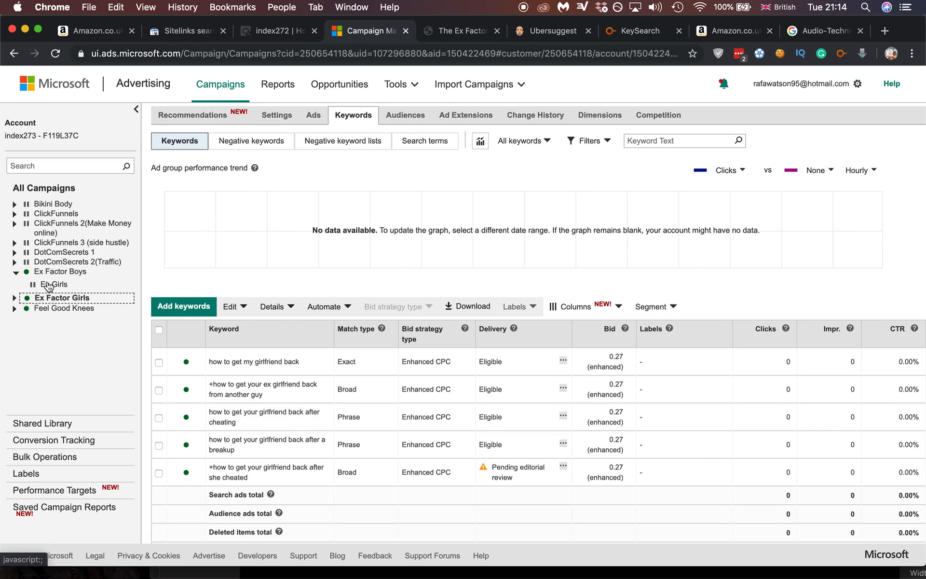
{"action": "left_click", "coordinate": [48, 285]}
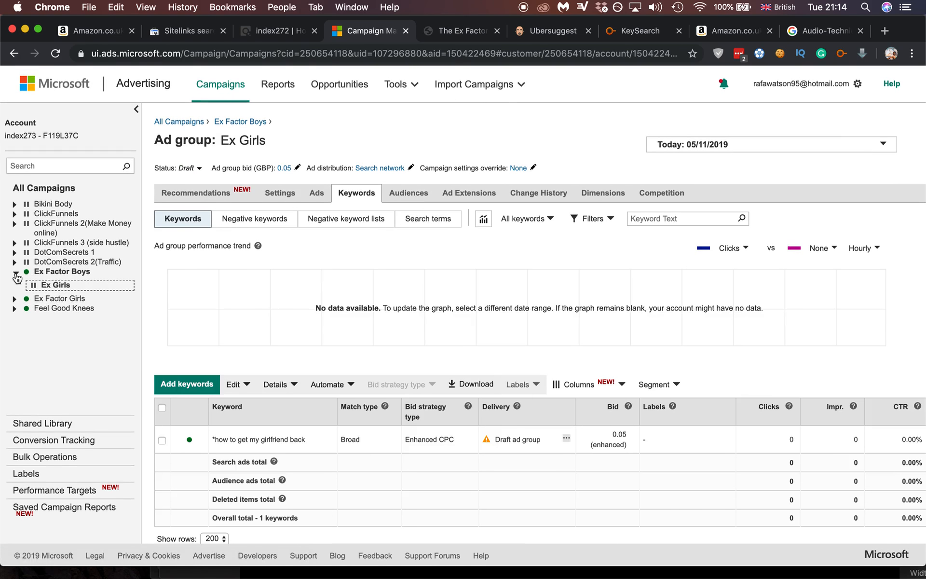
{"action": "left_click", "coordinate": [16, 273]}
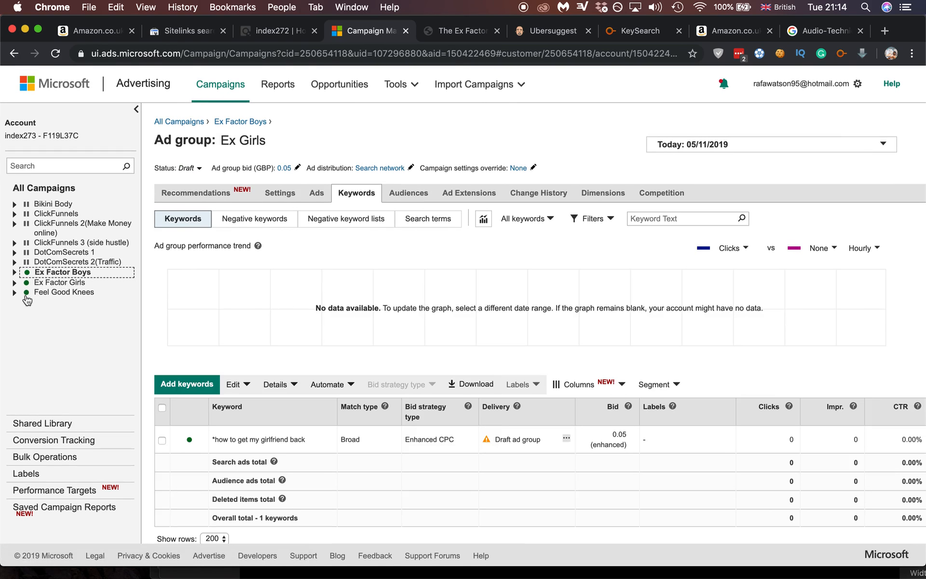
{"action": "left_click", "coordinate": [48, 282]}
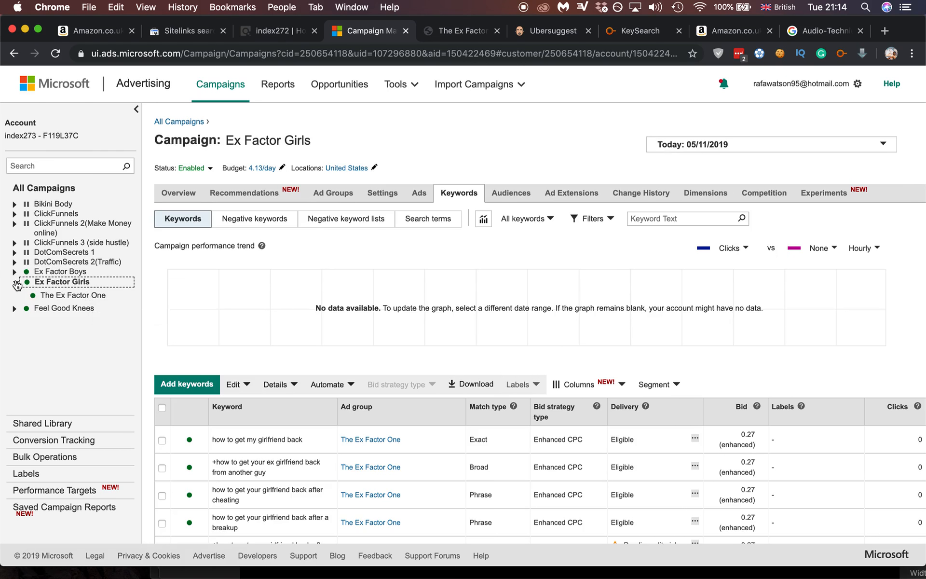
{"action": "left_click", "coordinate": [16, 282]}
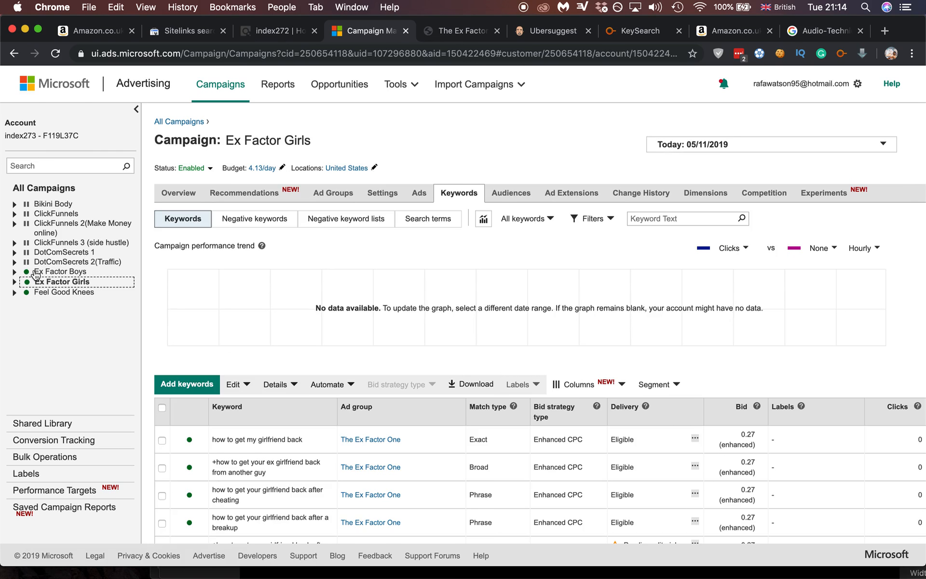
{"action": "left_click", "coordinate": [53, 271]}
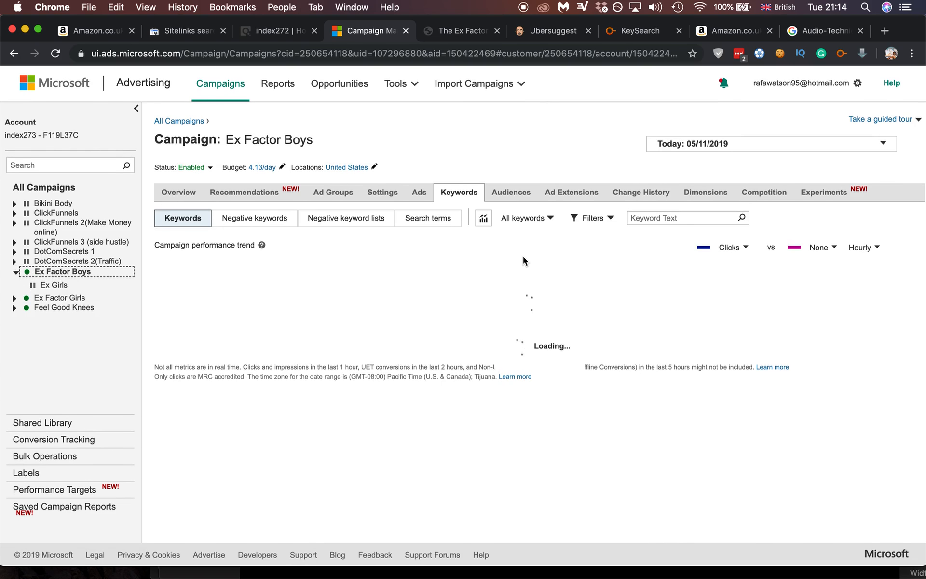
- Switch to Ubersuggest and search keyword ideas for "how to get my boyfriend back" in English / United States
{"action": "left_click", "coordinate": [547, 32]}
{"action": "left_click_drag", "start_coordinate": [241, 148], "coordinate": [14, 154]}
{"action": "type", "text": "how t"}
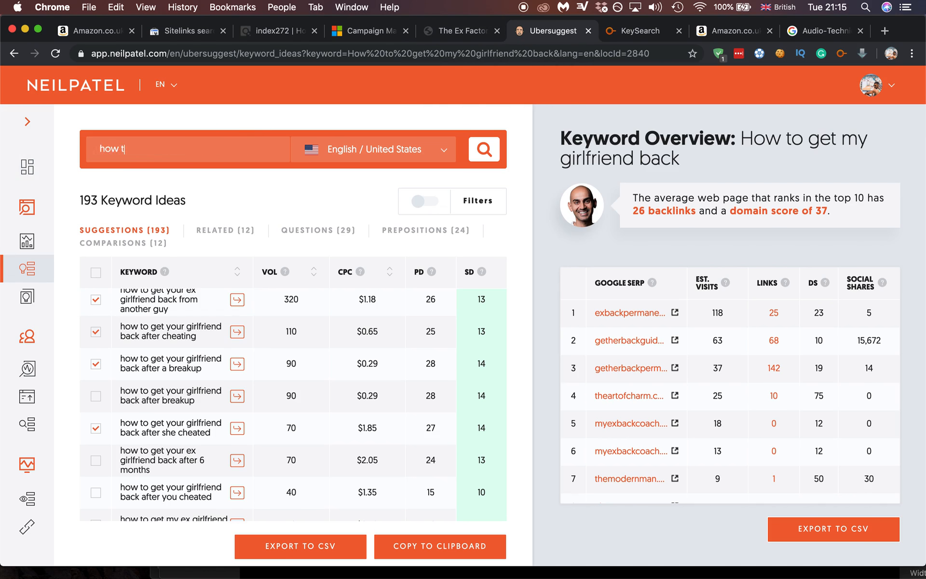
{"action": "type", "text": "o get my boyfriend b"}
{"action": "key", "text": "Return"}
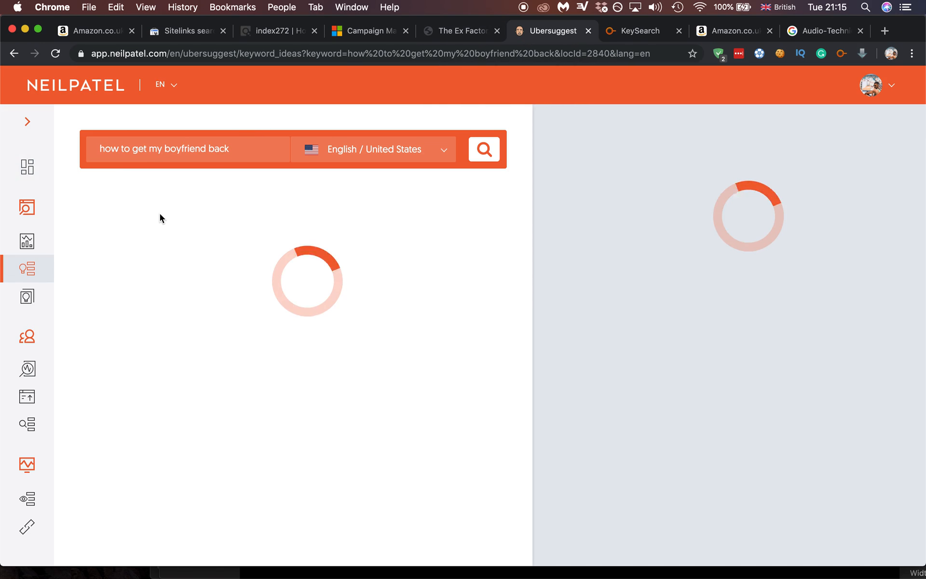
- Return to Microsoft Advertising and start adding keywords to the Ex Factor Boys campaign, choosing Ex Girls as the ad group
{"action": "left_click", "coordinate": [449, 31]}
{"action": "left_click", "coordinate": [369, 30]}
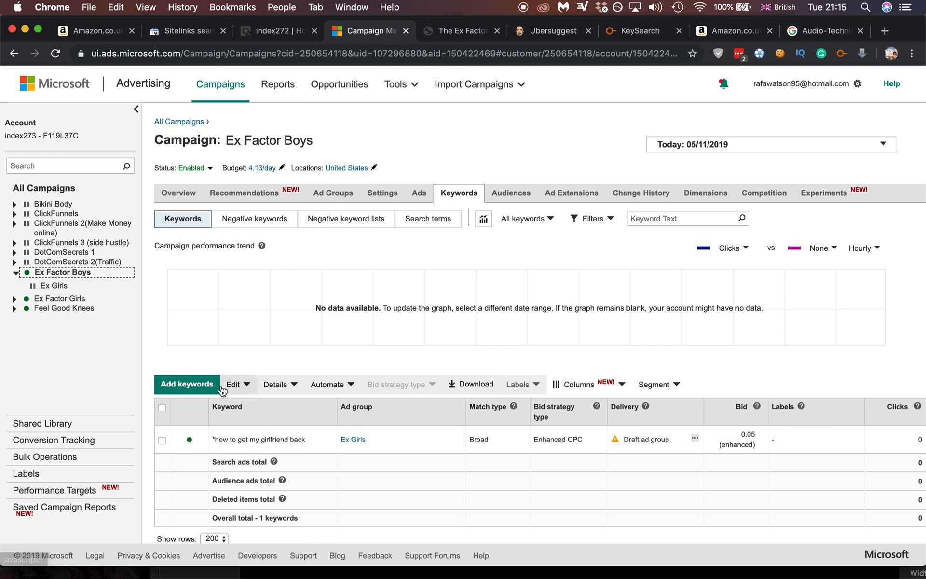
{"action": "left_click", "coordinate": [198, 385]}
{"action": "scroll", "coordinate": [208, 395], "scroll_direction": "down", "scroll_amount": 3}
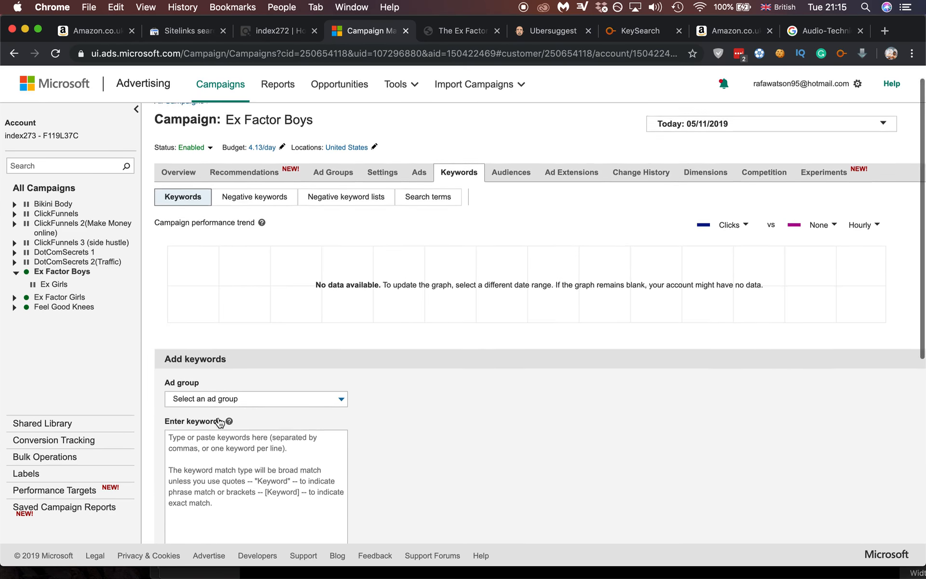
{"action": "left_click", "coordinate": [233, 356]}
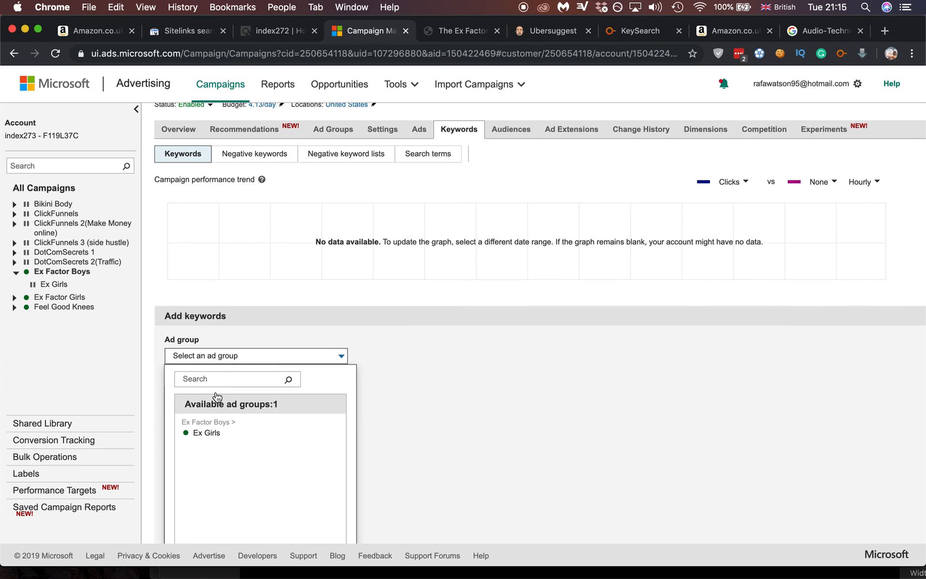
{"action": "left_click", "coordinate": [207, 431]}
- Enter "how to get my boyfriend back" as an exact match keyword in square brackets
{"action": "left_click", "coordinate": [246, 415]}
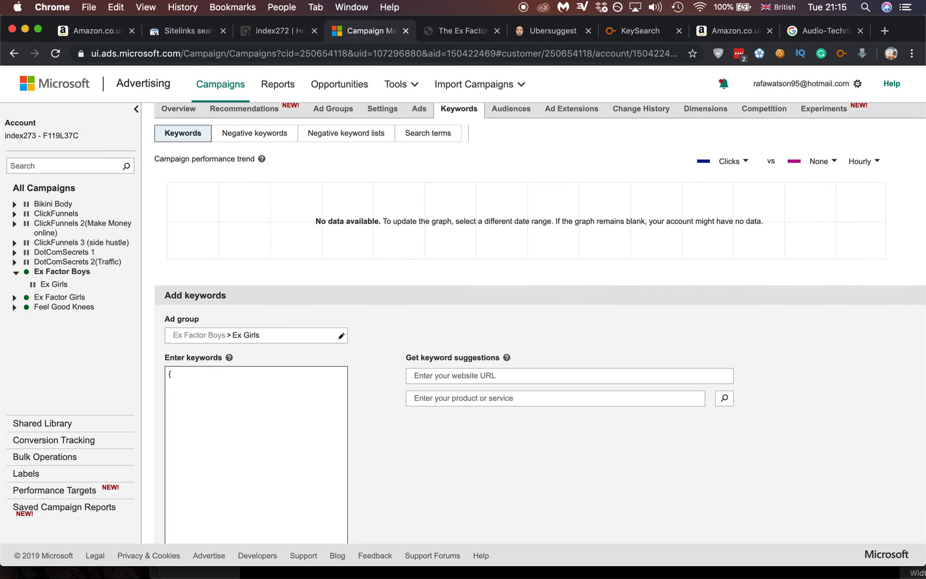
{"action": "type", "text": "[how to get my"}
{"action": "key", "text": "BackSpace"}
{"action": "type", "text": "]"}
- In Ubersuggest's suggestions, select "how to get your ex boyfriend back fast" and "how to get ex boyfriend back through text"
{"action": "left_click", "coordinate": [548, 30]}
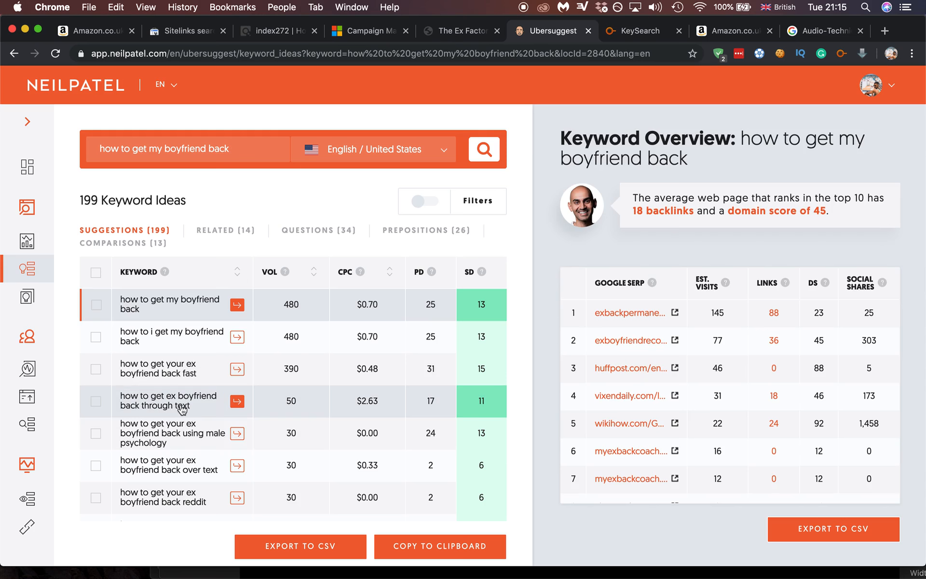
{"action": "scroll", "coordinate": [176, 409], "scroll_direction": "down", "scroll_amount": 1}
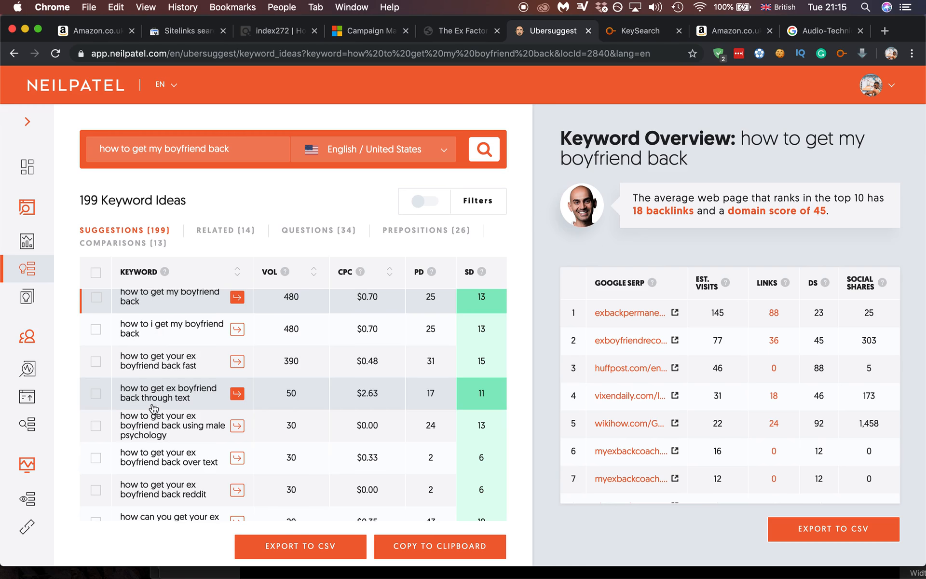
{"action": "scroll", "coordinate": [153, 409], "scroll_direction": "up", "scroll_amount": 1}
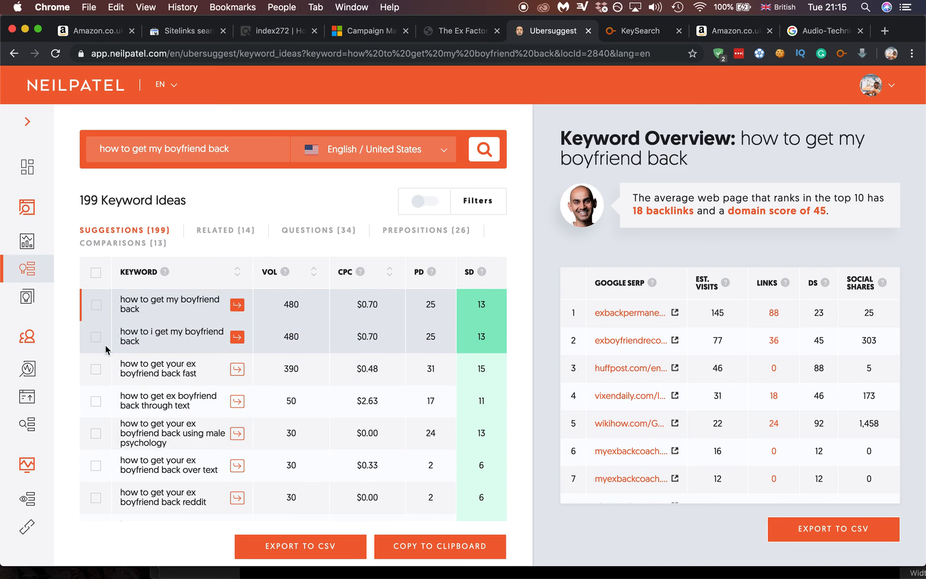
{"action": "scroll", "coordinate": [145, 385], "scroll_direction": "down", "scroll_amount": 1}
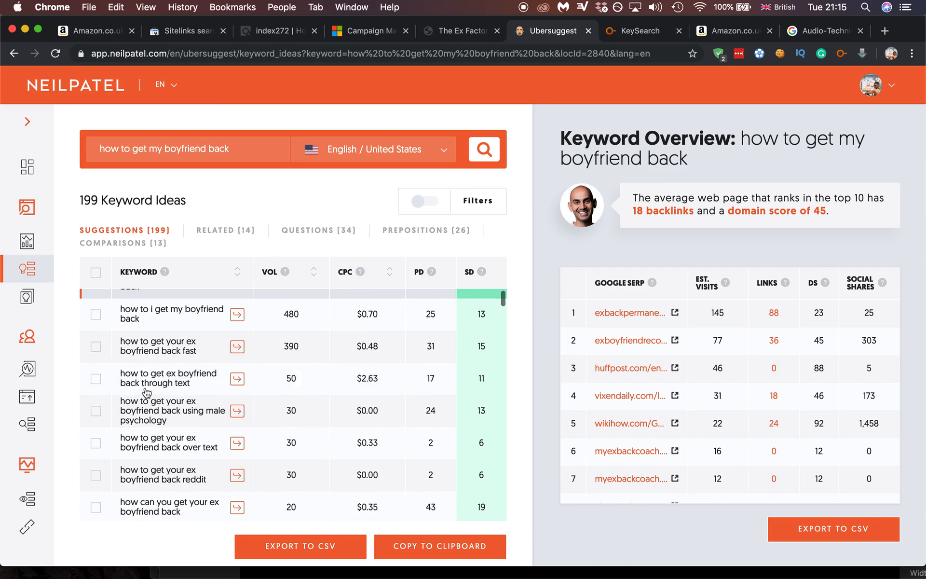
{"action": "scroll", "coordinate": [189, 395], "scroll_direction": "down", "scroll_amount": 1}
{"action": "scroll", "coordinate": [189, 396], "scroll_direction": "up", "scroll_amount": 1}
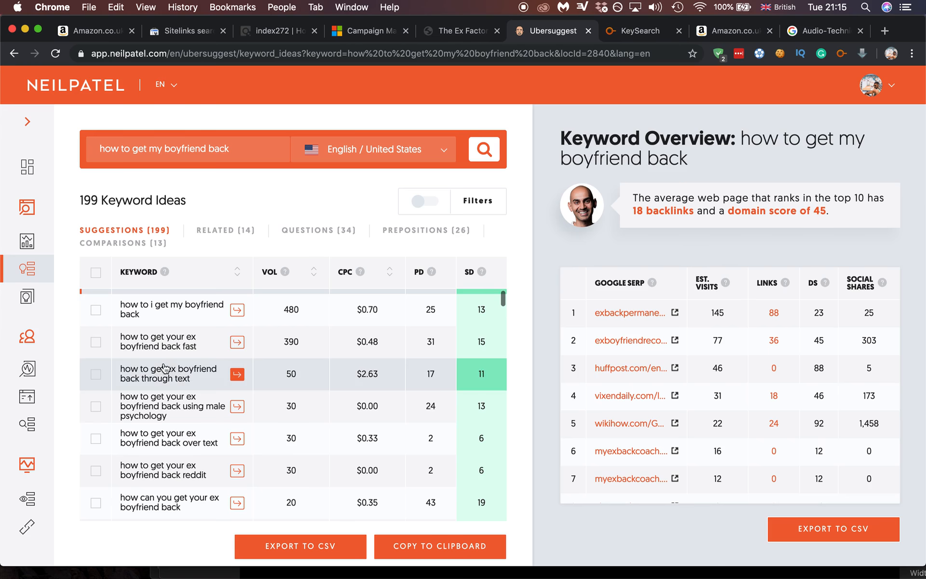
{"action": "left_click", "coordinate": [95, 346]}
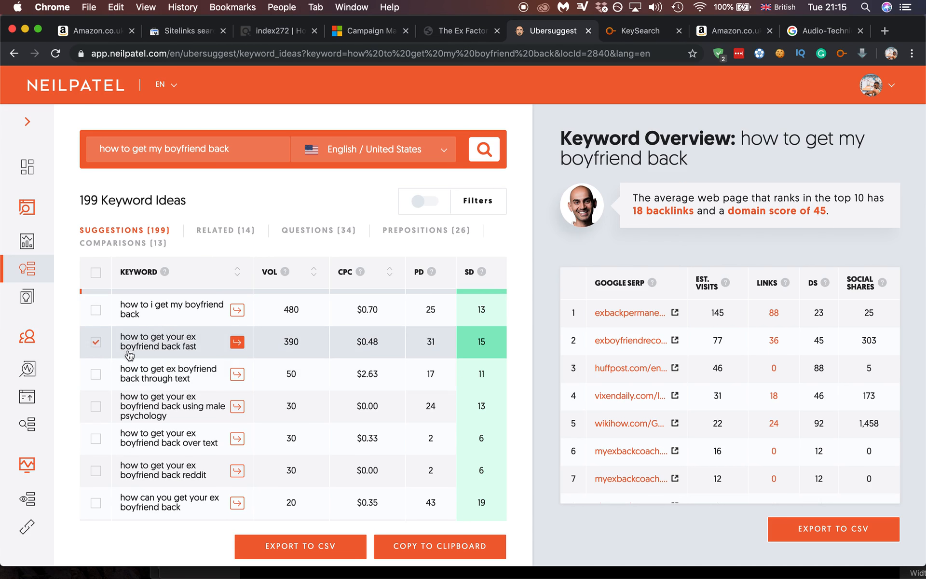
{"action": "scroll", "coordinate": [164, 386], "scroll_direction": "down", "scroll_amount": 1}
{"action": "left_click", "coordinate": [95, 353]}
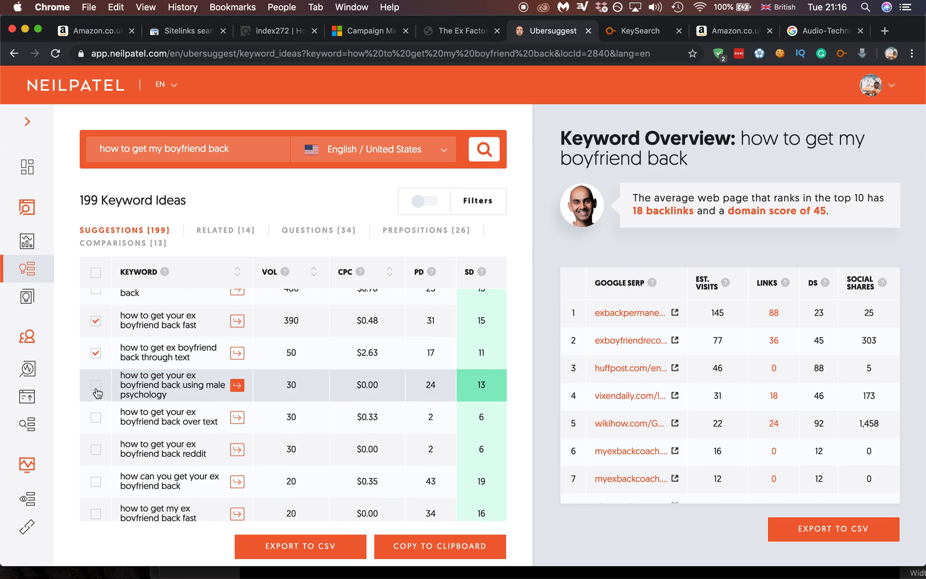
{"action": "scroll", "coordinate": [97, 393], "scroll_direction": "down", "scroll_amount": 1}
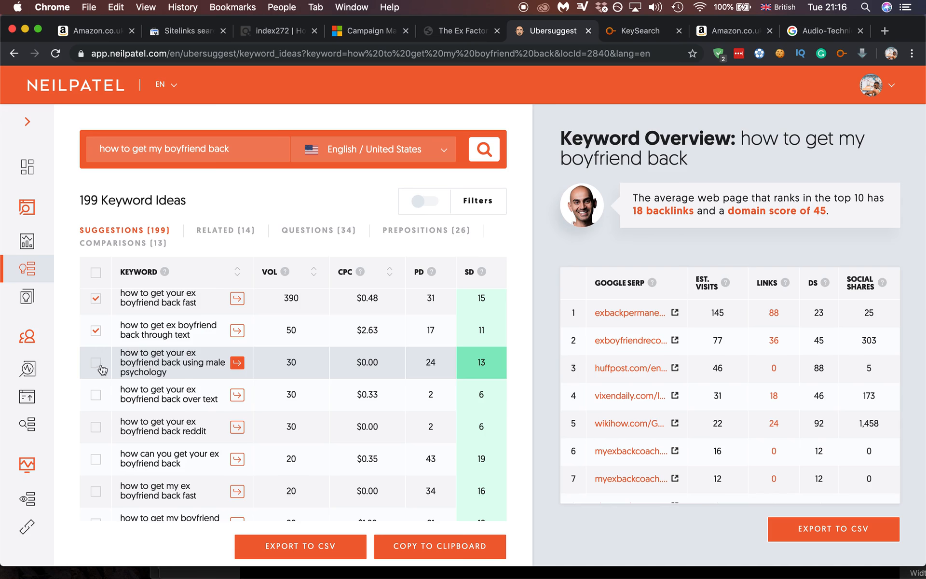
{"action": "scroll", "coordinate": [250, 381], "scroll_direction": "up", "scroll_amount": 1}
{"action": "scroll", "coordinate": [251, 376], "scroll_direction": "down", "scroll_amount": 10}
{"action": "scroll", "coordinate": [253, 370], "scroll_direction": "up", "scroll_amount": 10}
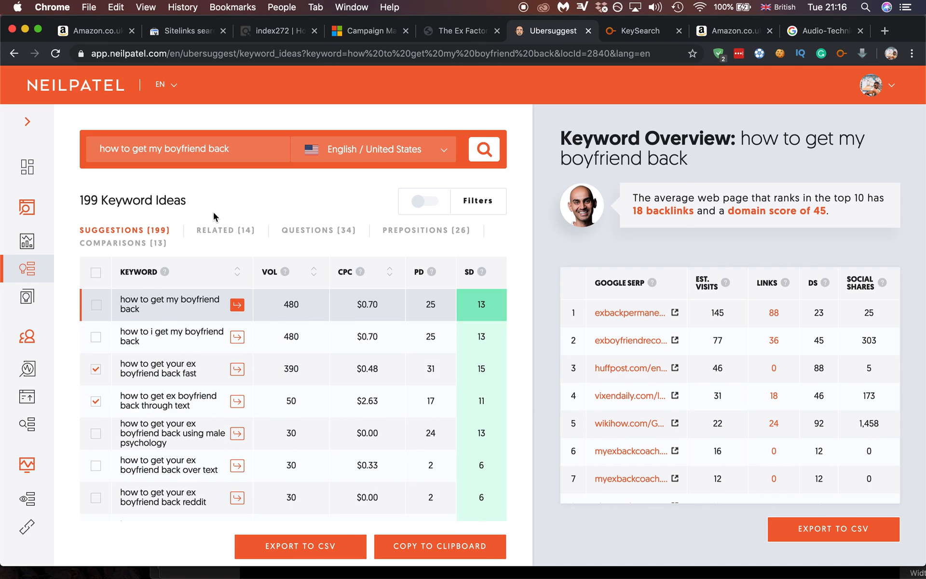
- Copy the related keyword "how to get my boyfriend back after break up" and paste it below the exact match keyword in Microsoft Advertising
{"action": "left_click", "coordinate": [227, 231]}
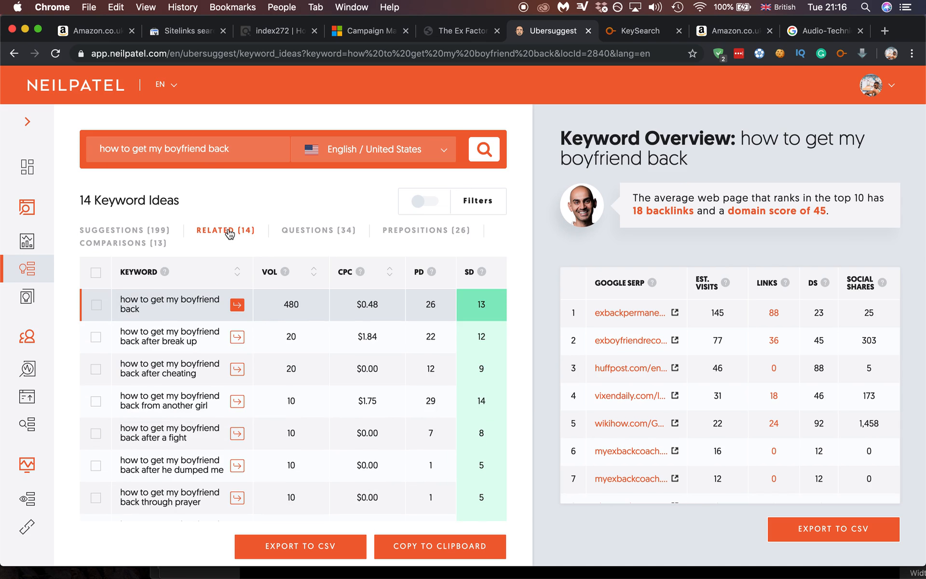
{"action": "left_click", "coordinate": [96, 336]}
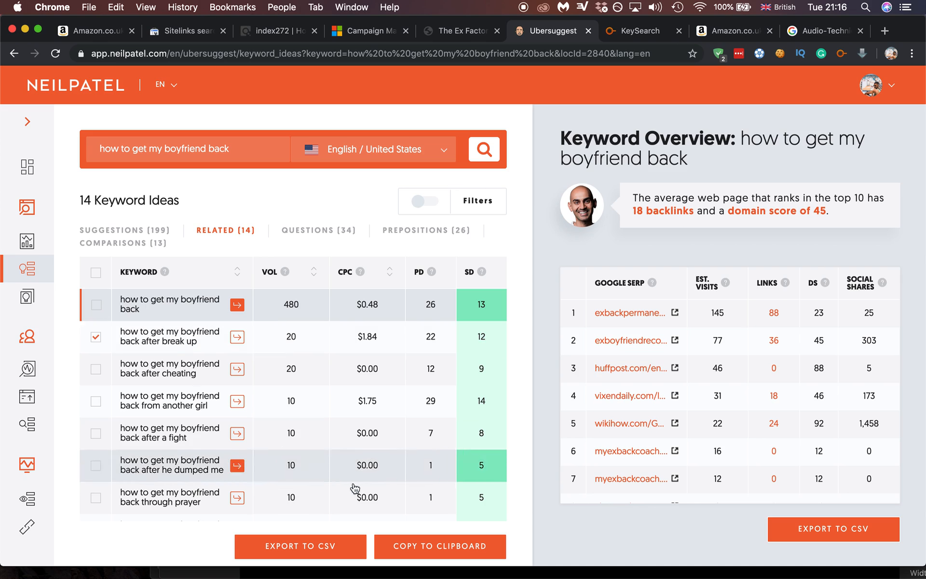
{"action": "left_click", "coordinate": [406, 545]}
{"action": "left_click", "coordinate": [359, 41]}
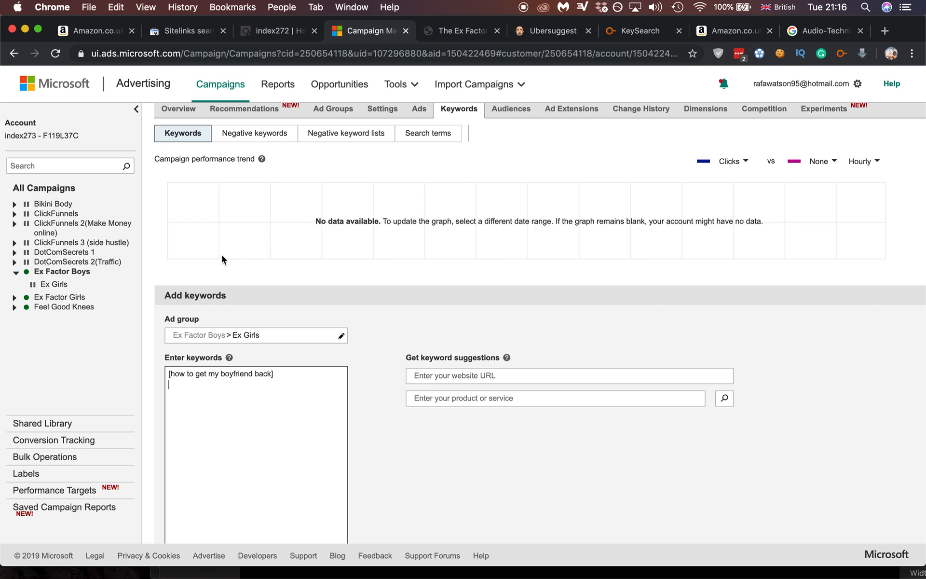
{"action": "key", "text": "super+v"}
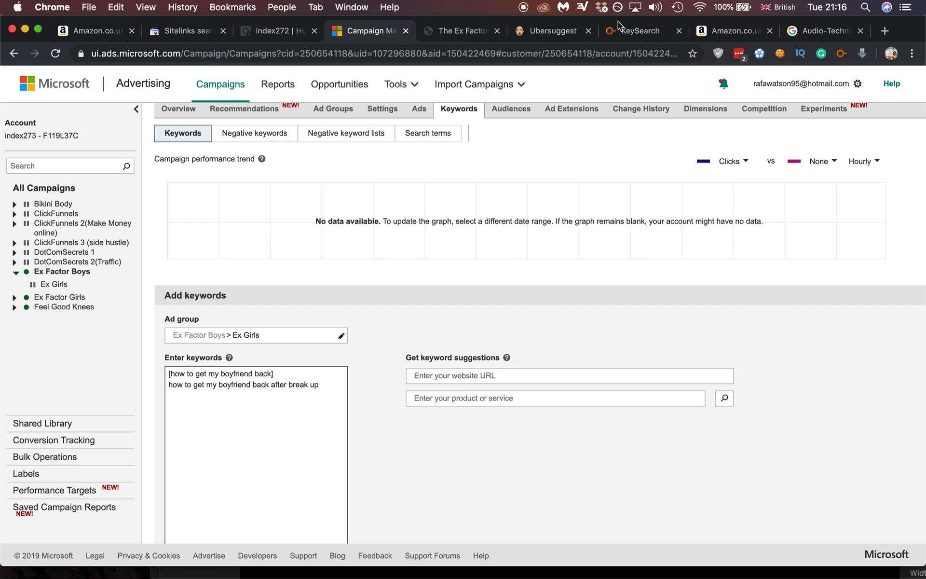
- In Ubersuggest's question ideas, select "how can you get your ex boyfriend back" and the boyfriend keywords ending "after break up", "after i cheated" and "fast"
{"action": "left_click", "coordinate": [535, 31]}
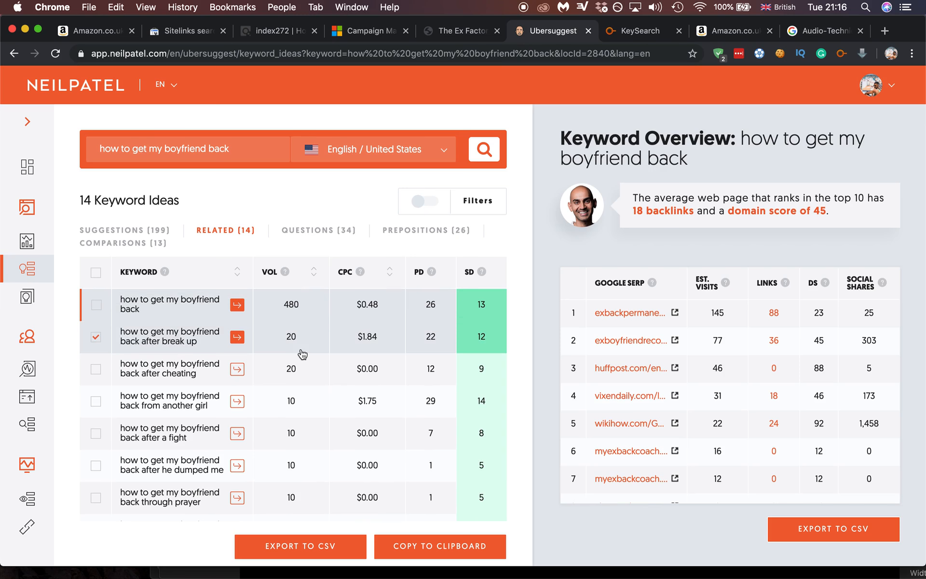
{"action": "left_click", "coordinate": [238, 233]}
{"action": "left_click", "coordinate": [293, 231]}
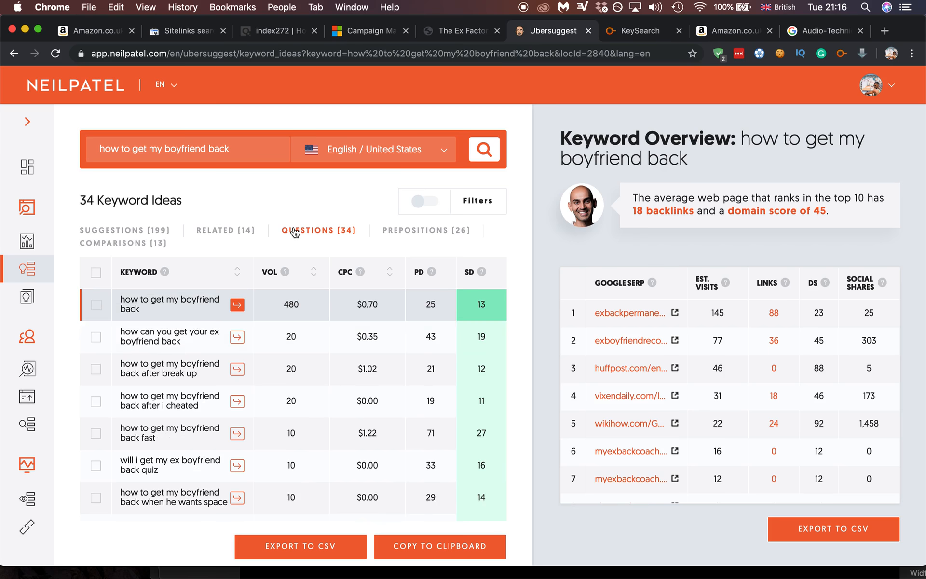
{"action": "scroll", "coordinate": [190, 377], "scroll_direction": "down", "scroll_amount": 2}
{"action": "scroll", "coordinate": [190, 378], "scroll_direction": "up", "scroll_amount": 2}
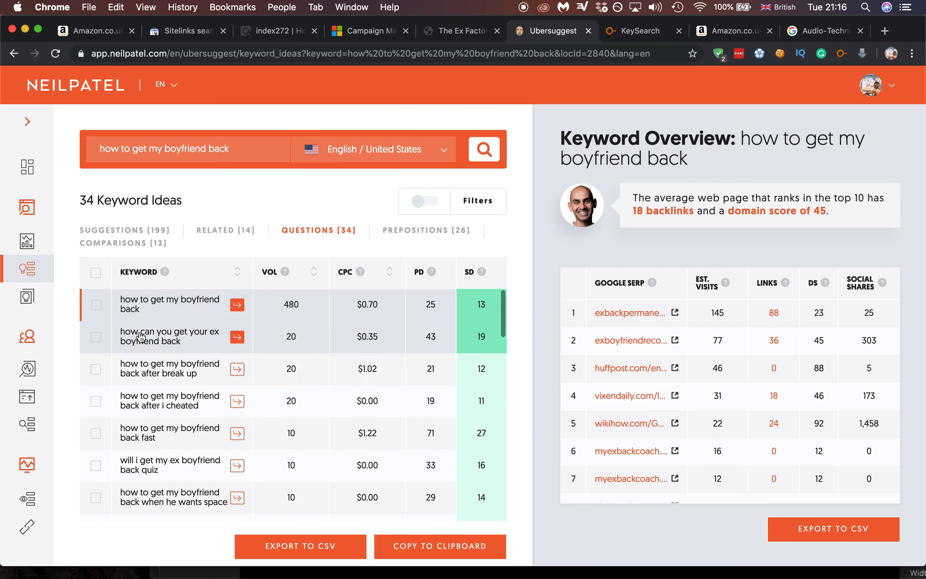
{"action": "scroll", "coordinate": [149, 361], "scroll_direction": "down", "scroll_amount": 1}
{"action": "left_click", "coordinate": [87, 330]}
{"action": "left_click", "coordinate": [91, 367]}
{"action": "left_click", "coordinate": [95, 393]}
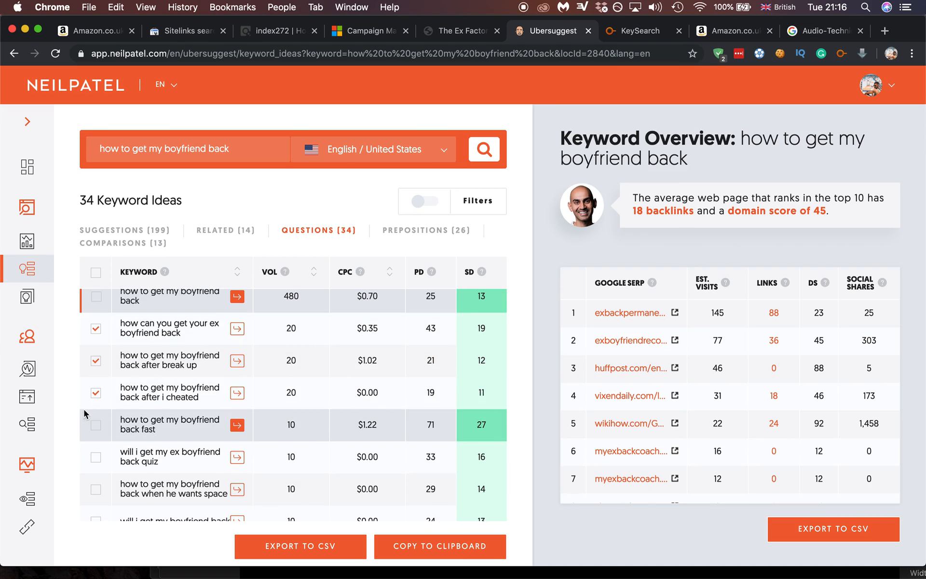
{"action": "left_click", "coordinate": [99, 427]}
{"action": "scroll", "coordinate": [369, 435], "scroll_direction": "up", "scroll_amount": 1}
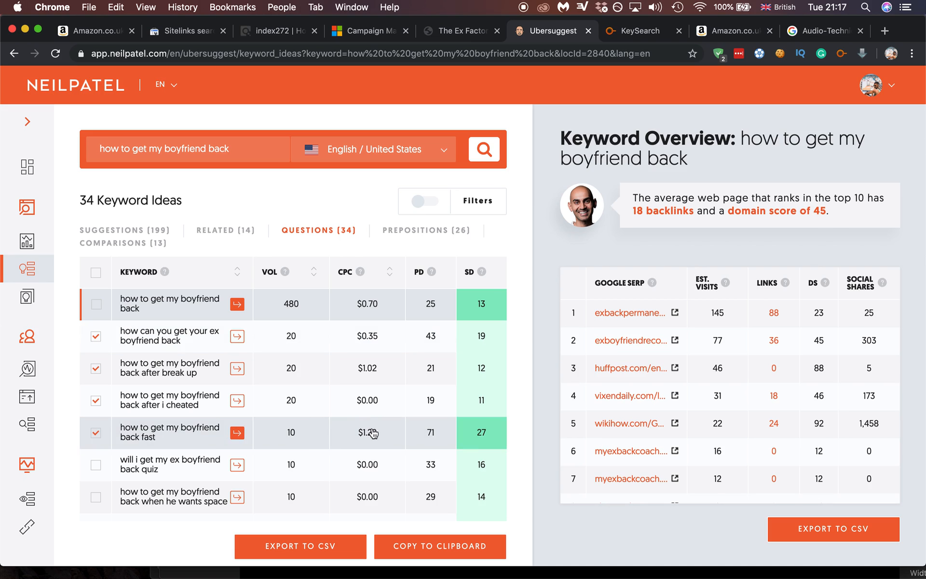
- Copy the selected question keywords and paste them below the existing entries of the Ex Girls ad group in Microsoft Advertising
{"action": "scroll", "coordinate": [374, 432], "scroll_direction": "down", "scroll_amount": 1}
{"action": "scroll", "coordinate": [374, 431], "scroll_direction": "up", "scroll_amount": 1}
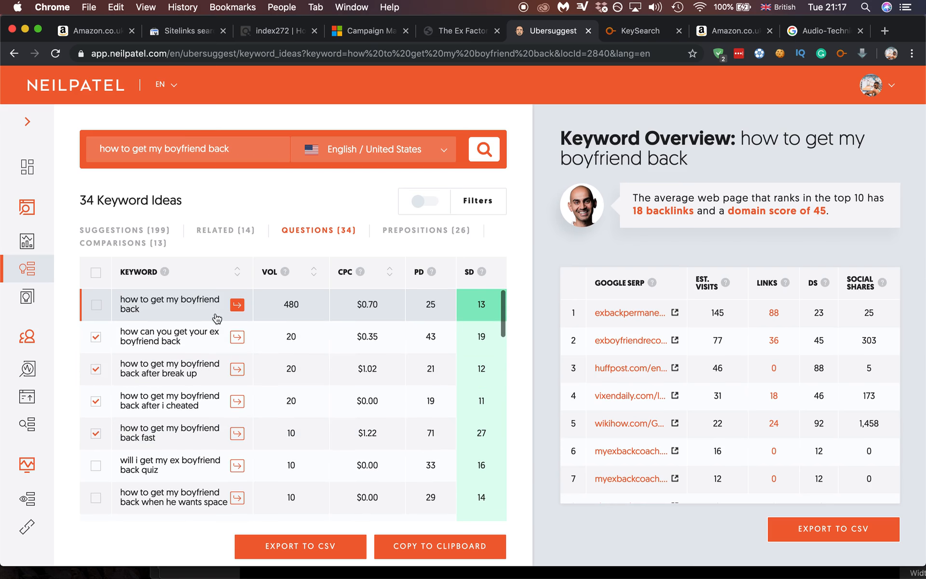
{"action": "scroll", "coordinate": [295, 416], "scroll_direction": "down", "scroll_amount": 8}
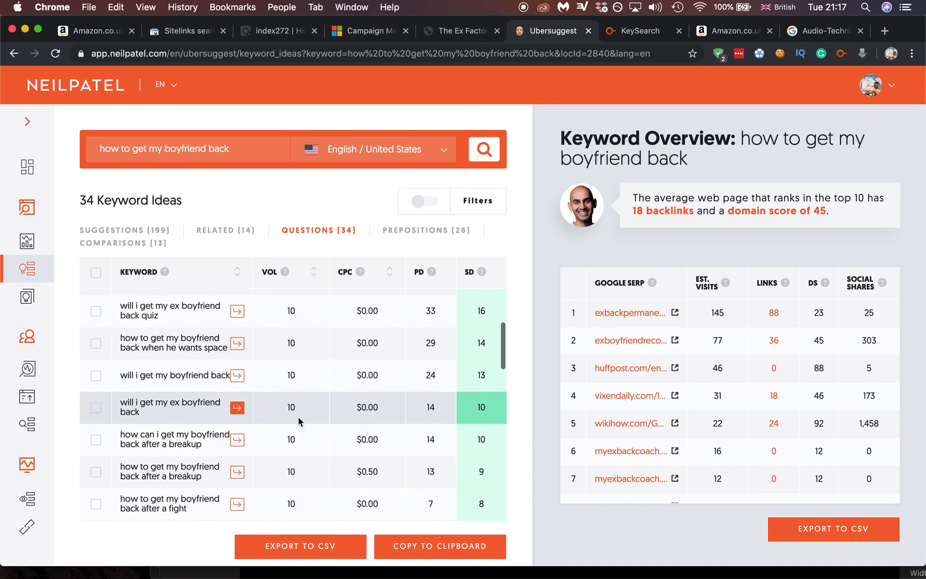
{"action": "scroll", "coordinate": [295, 416], "scroll_direction": "up", "scroll_amount": 8}
{"action": "left_click", "coordinate": [430, 545]}
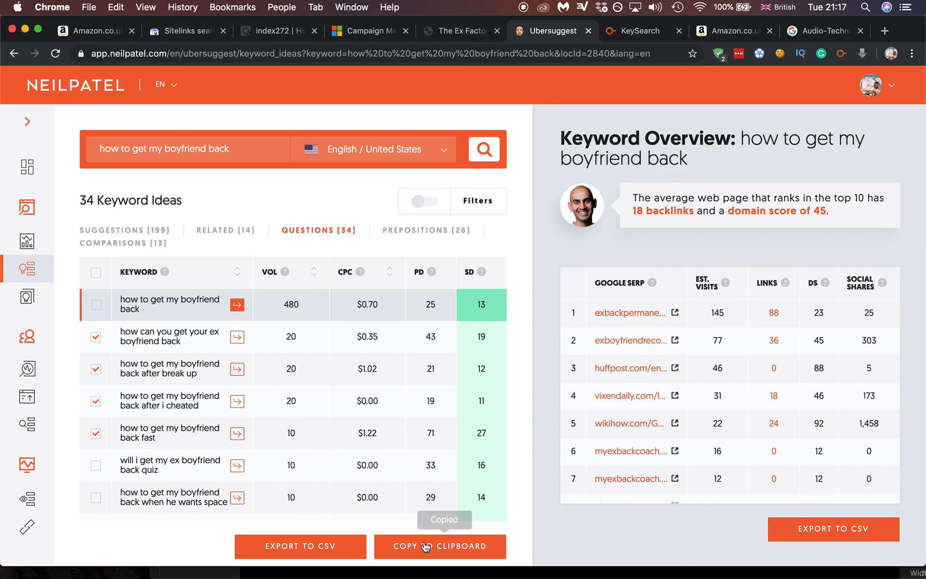
{"action": "left_click", "coordinate": [377, 31]}
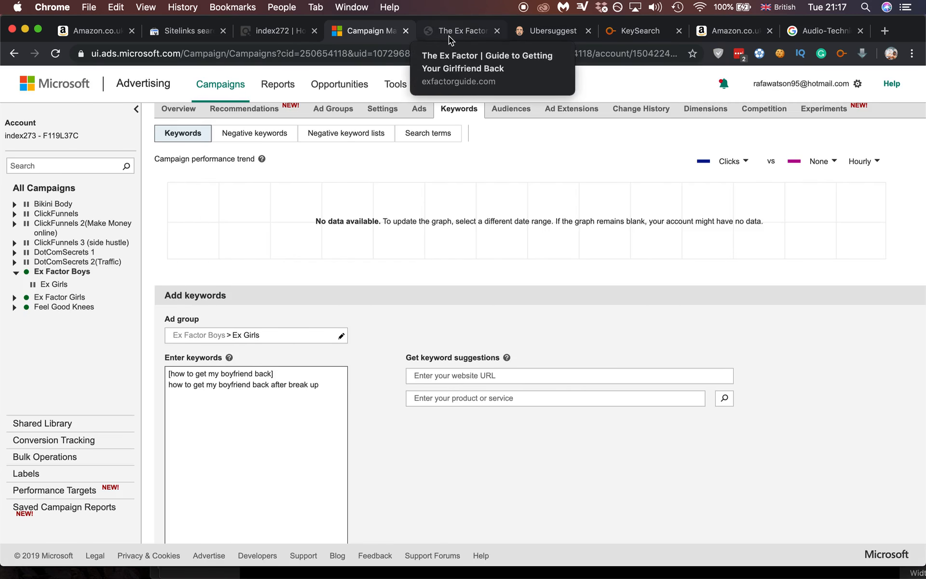
{"action": "left_click", "coordinate": [460, 30]}
{"action": "key", "text": "ctrl+shift+Tab"}
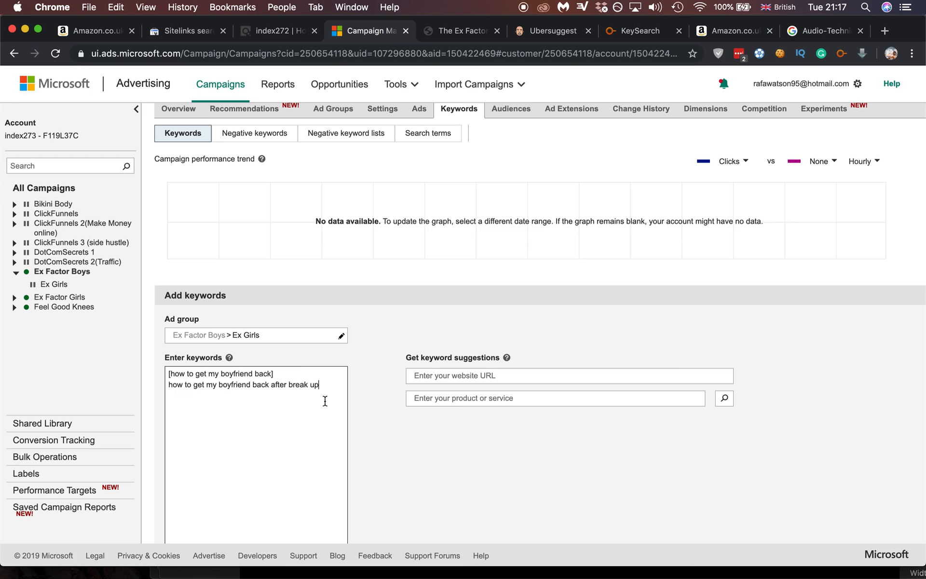
{"action": "key", "text": "super+v"}
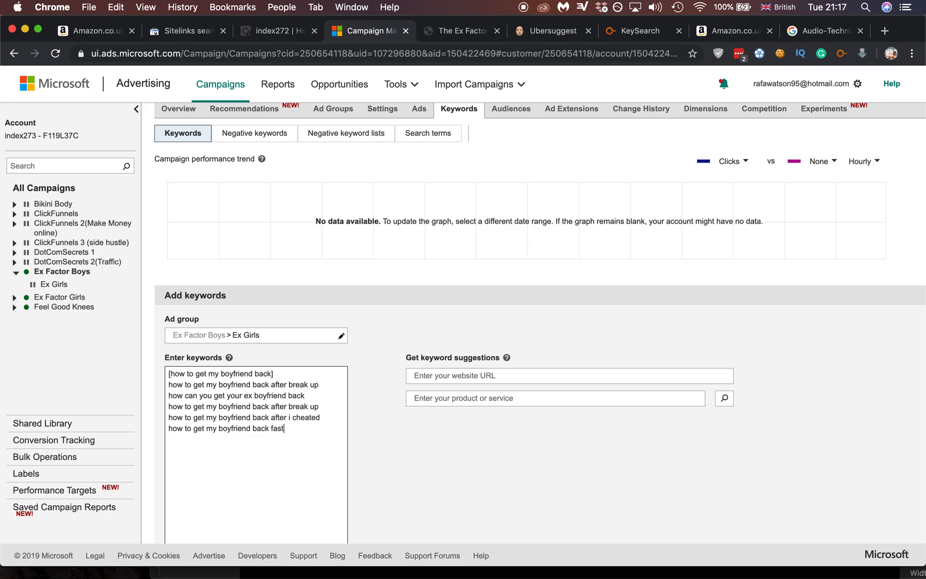
- Prefix the "after break up" and "fast" keywords with a plus sign, and put the "ex boyfriend back" and "after i cheated" keywords in quotation marks
{"action": "left_click", "coordinate": [169, 385]}
{"action": "type", "text": "+"}
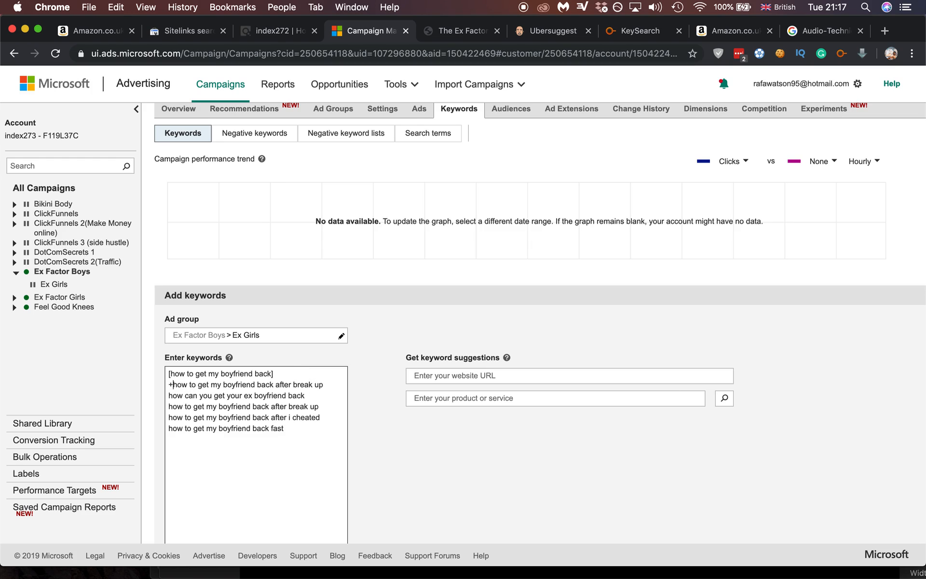
{"action": "left_click", "coordinate": [169, 394]}
{"action": "type", "text": "\""}
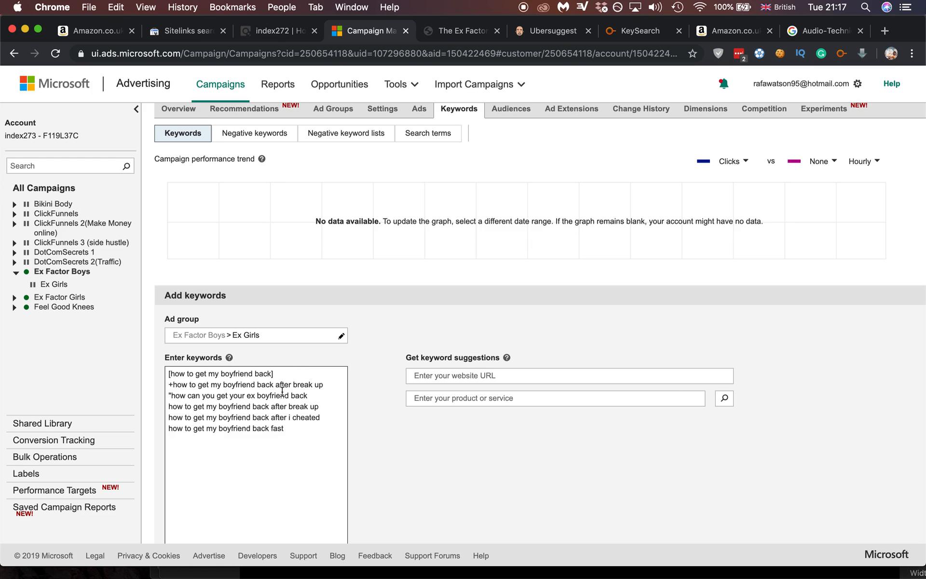
{"action": "left_click", "coordinate": [324, 395]}
{"action": "left_click", "coordinate": [168, 403]}
{"action": "type", "text": "+"}
{"action": "left_click", "coordinate": [169, 416]}
{"action": "type", "text": "\""}
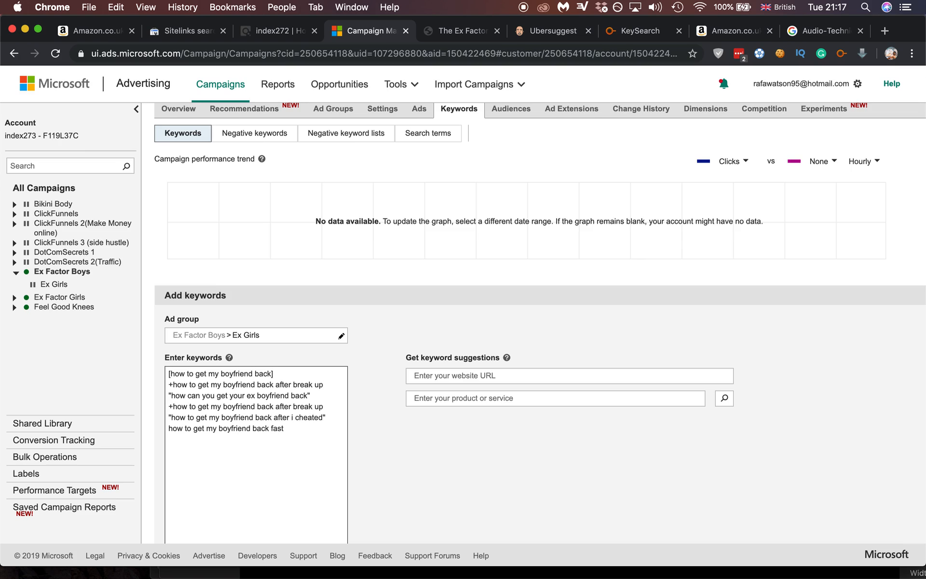
{"action": "left_click", "coordinate": [169, 429]}
{"action": "type", "text": "+"}
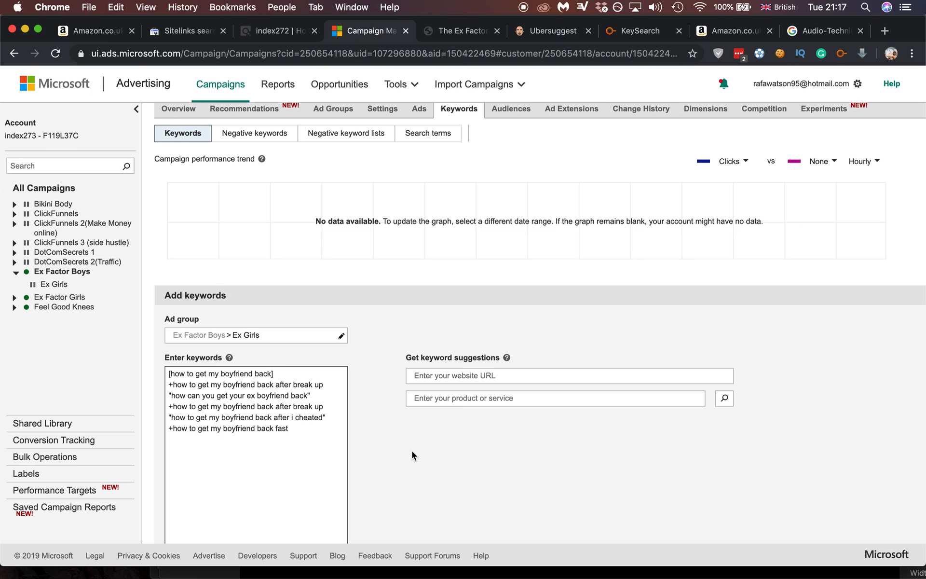
- Save the entered keywords to the Ex Girls ad group of the Ex Factor Boys campaign
{"action": "scroll", "coordinate": [285, 437], "scroll_direction": "down", "scroll_amount": 5}
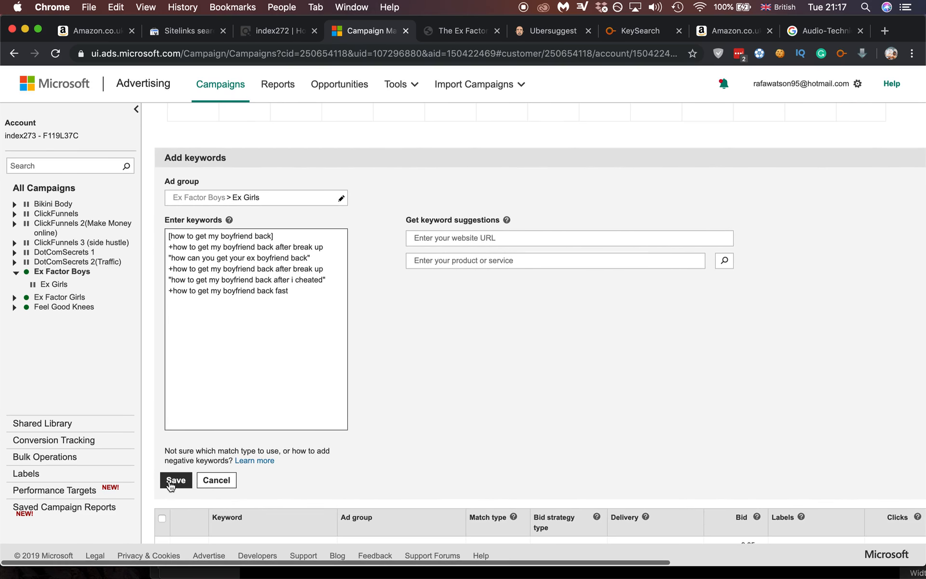
{"action": "left_click", "coordinate": [173, 481]}
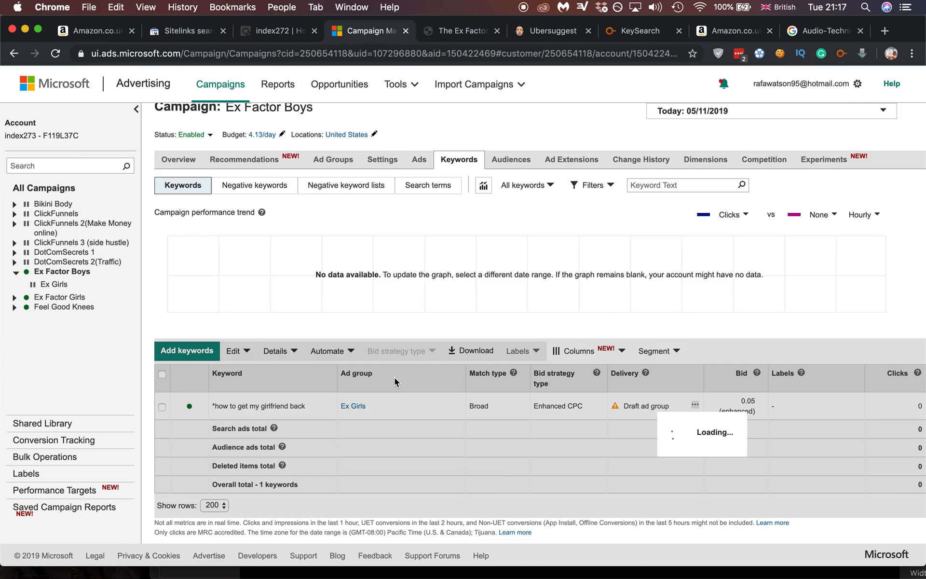
{"action": "scroll", "coordinate": [395, 382], "scroll_direction": "down", "scroll_amount": 4}
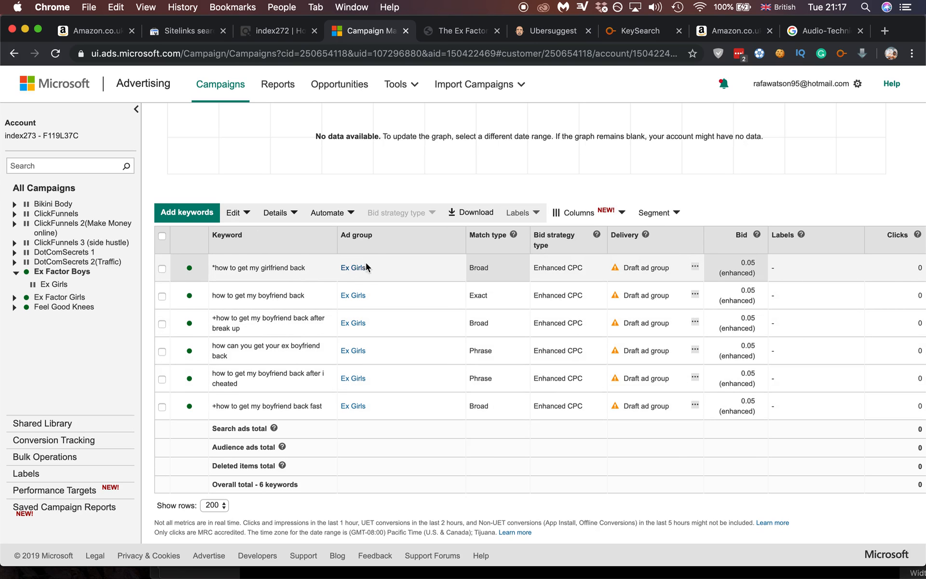
- Delete the broad match keyword "*how to get my girlfriend back" from the Ex Factor Boys campaign
{"action": "left_click_drag", "start_coordinate": [320, 272], "coordinate": [232, 268]}
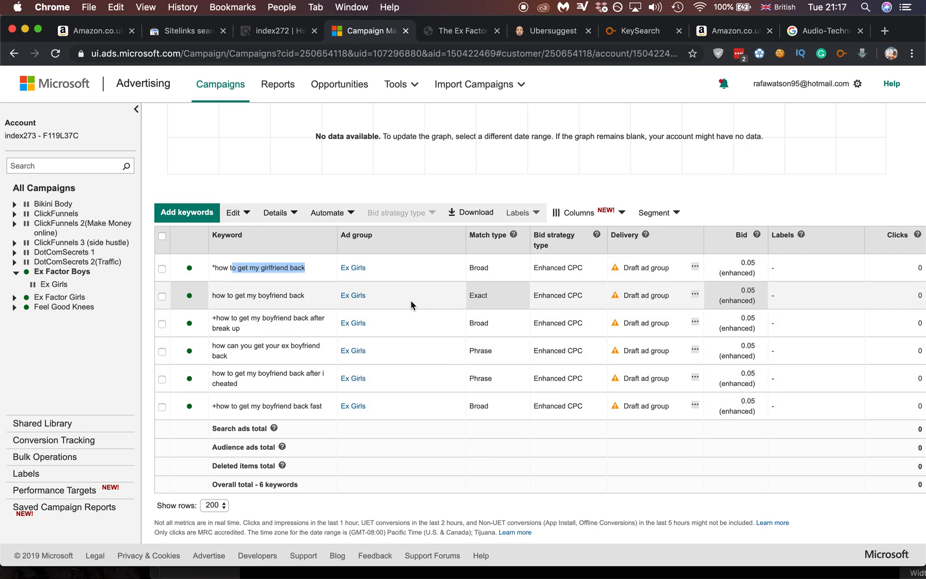
{"action": "left_click", "coordinate": [162, 269]}
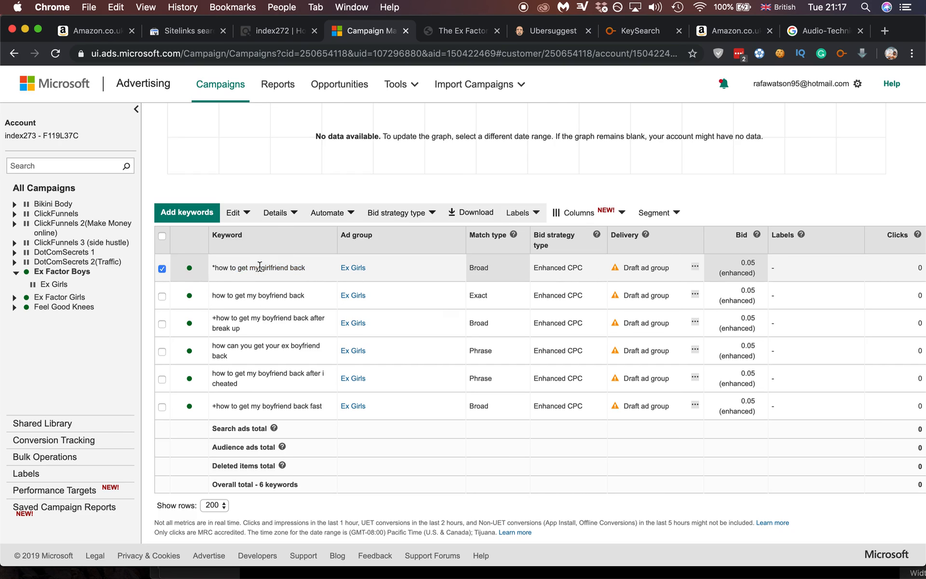
{"action": "scroll", "coordinate": [260, 269], "scroll_direction": "up", "scroll_amount": 3}
{"action": "left_click", "coordinate": [241, 283]}
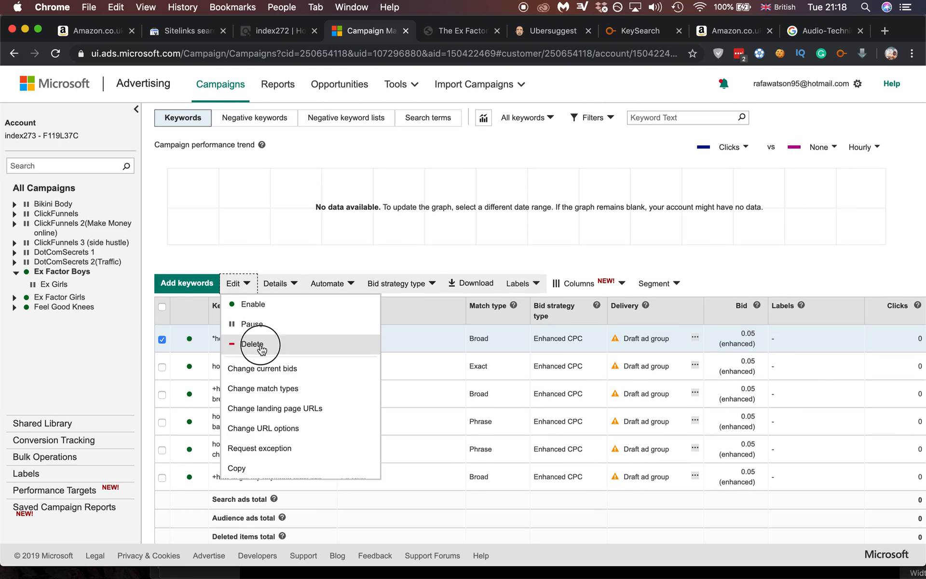
{"action": "left_click", "coordinate": [249, 343]}
{"action": "left_click", "coordinate": [569, 155]}
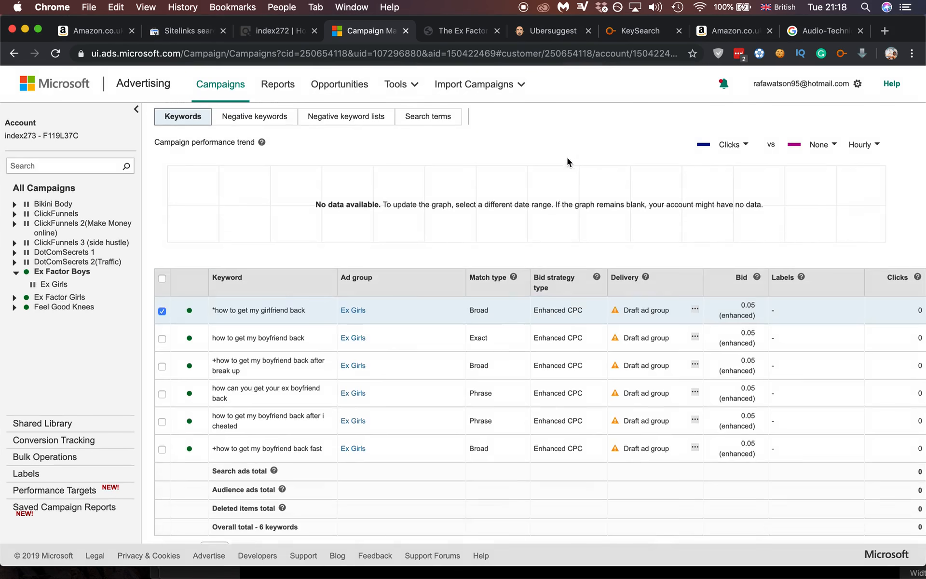
{"action": "scroll", "coordinate": [403, 401], "scroll_direction": "down", "scroll_amount": 3}
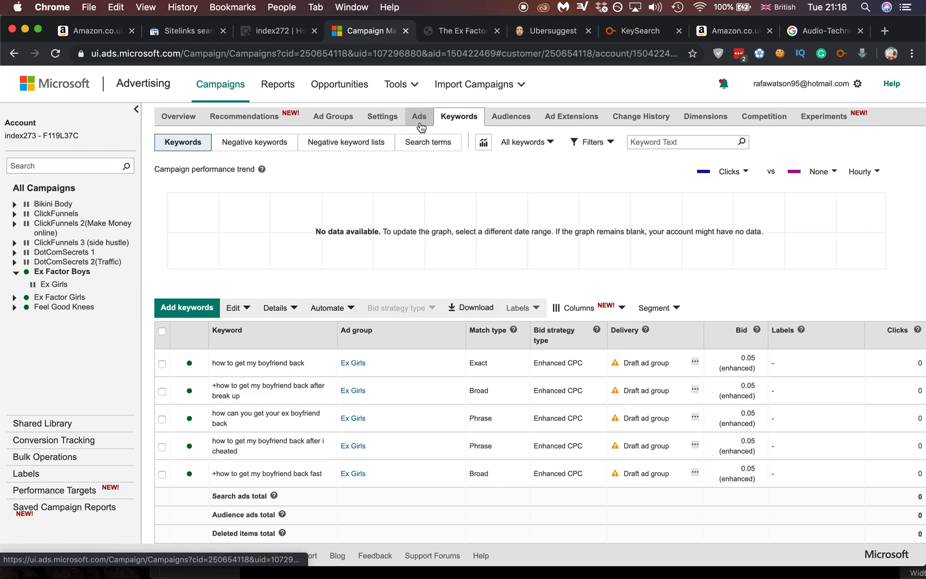
- Start a new ad in the Ex Factor Boys campaign, choosing Ex Girls as its ad group
{"action": "left_click", "coordinate": [418, 117]}
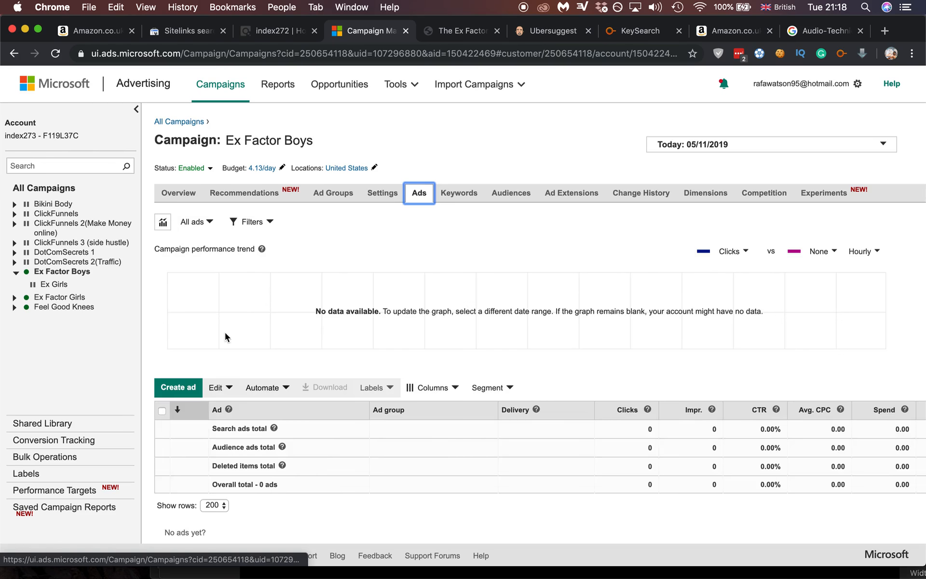
{"action": "left_click", "coordinate": [187, 389]}
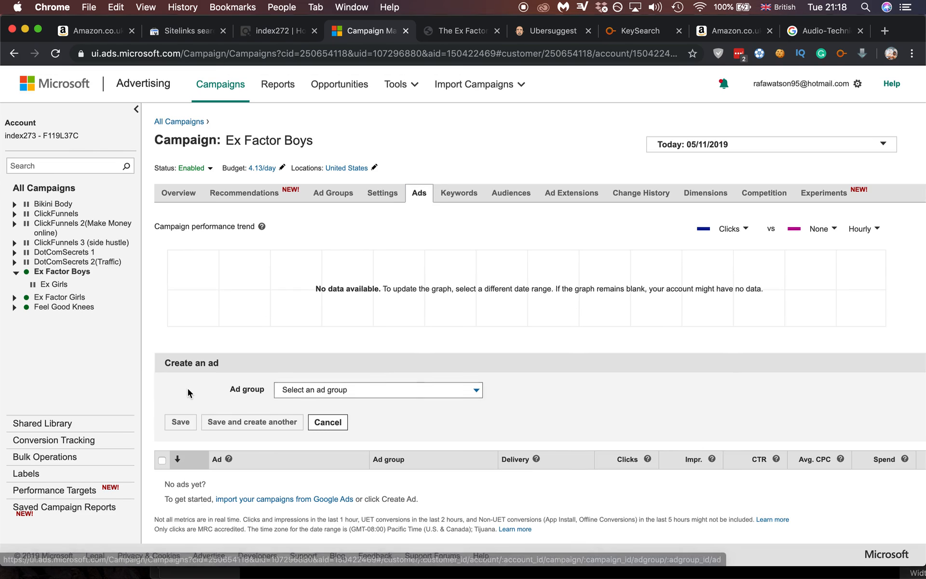
{"action": "left_click", "coordinate": [351, 389]}
{"action": "left_click", "coordinate": [333, 465]}
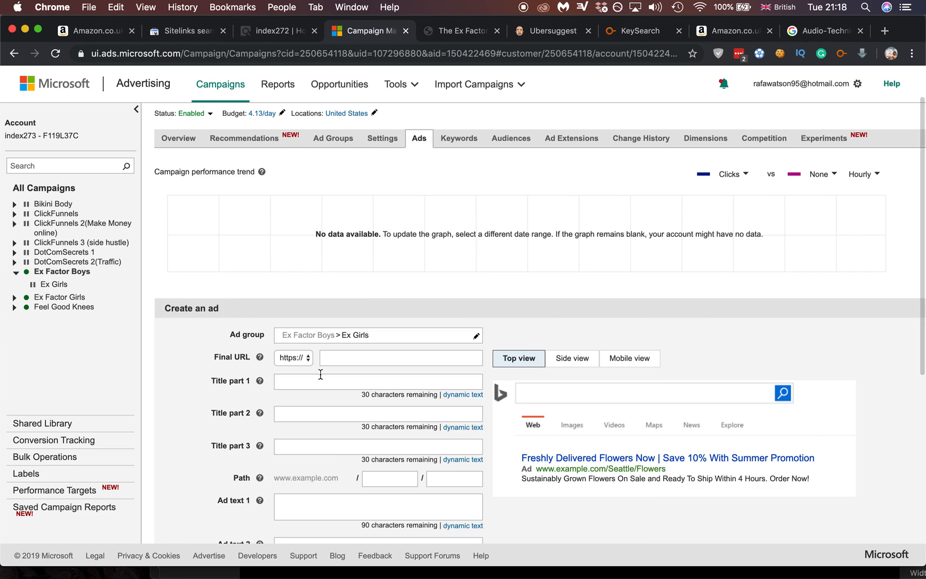
{"action": "left_click", "coordinate": [366, 351]}
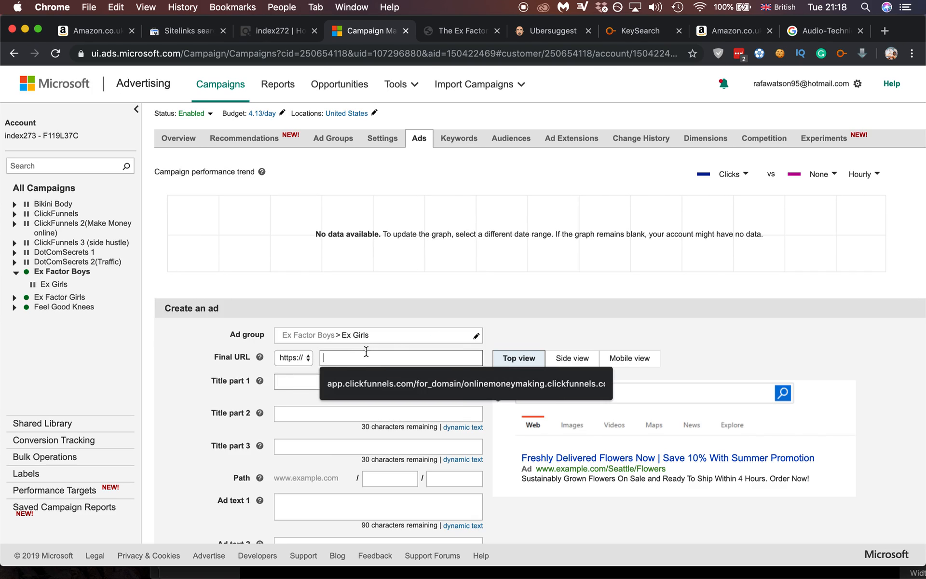
{"action": "left_click", "coordinate": [458, 30]}
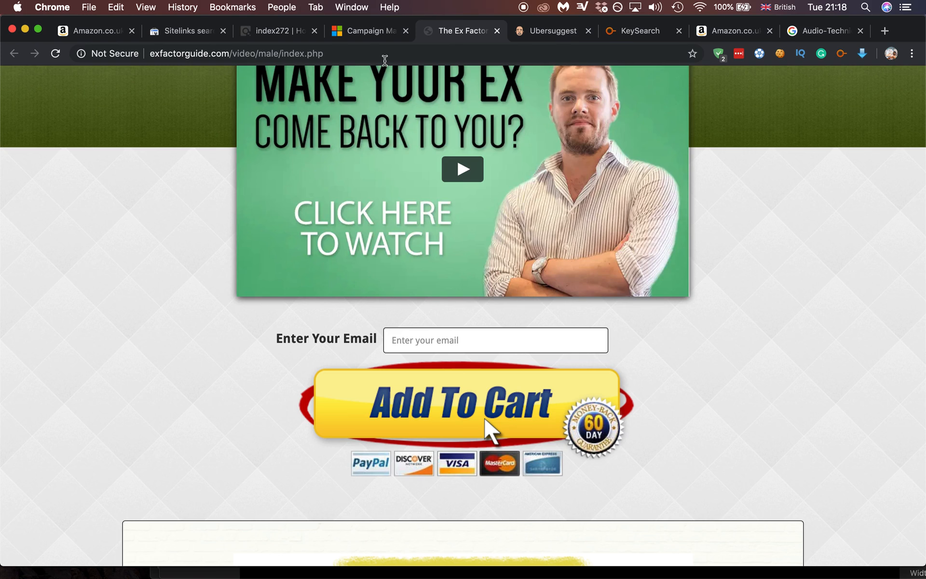
{"action": "left_click", "coordinate": [384, 59]}
{"action": "key", "text": "cmd+c"}
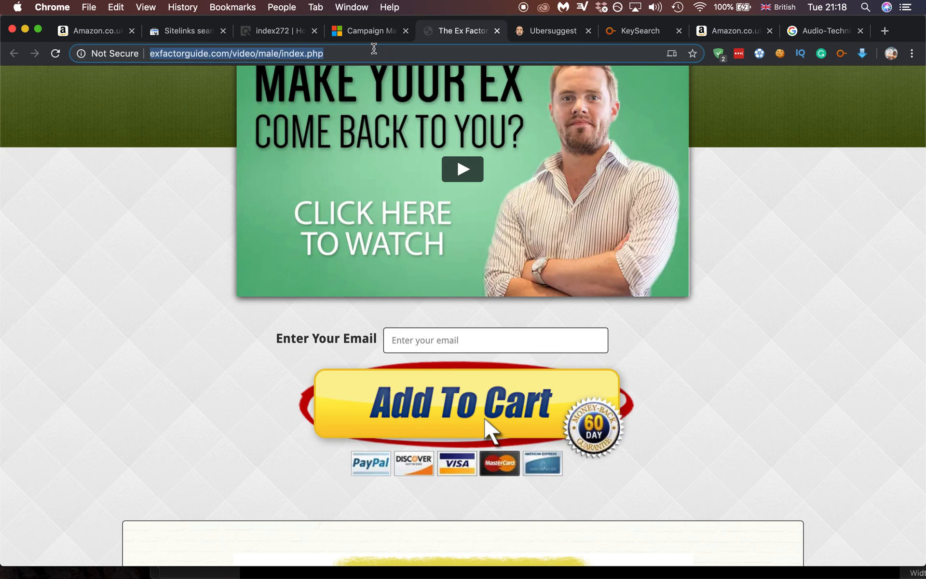
{"action": "left_click", "coordinate": [366, 30]}
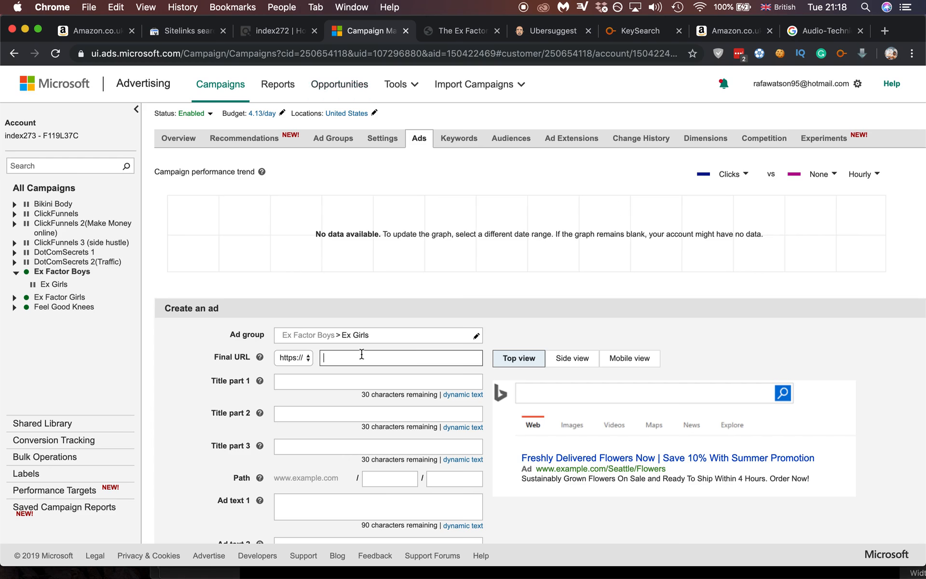
{"action": "key", "text": "cmd+v"}
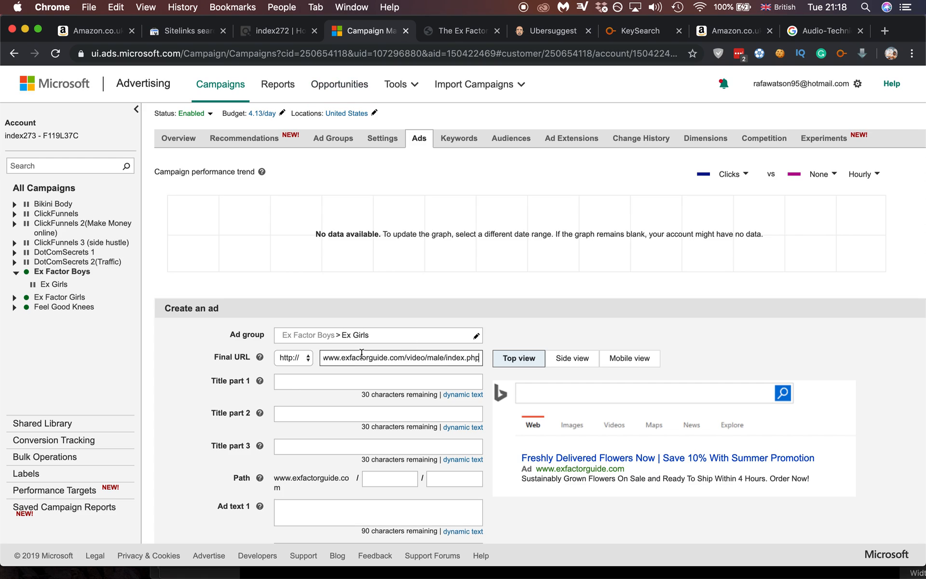
- Set the ad's Title part 1 to "Missing Your Boyfriend?"
{"action": "left_click", "coordinate": [290, 374]}
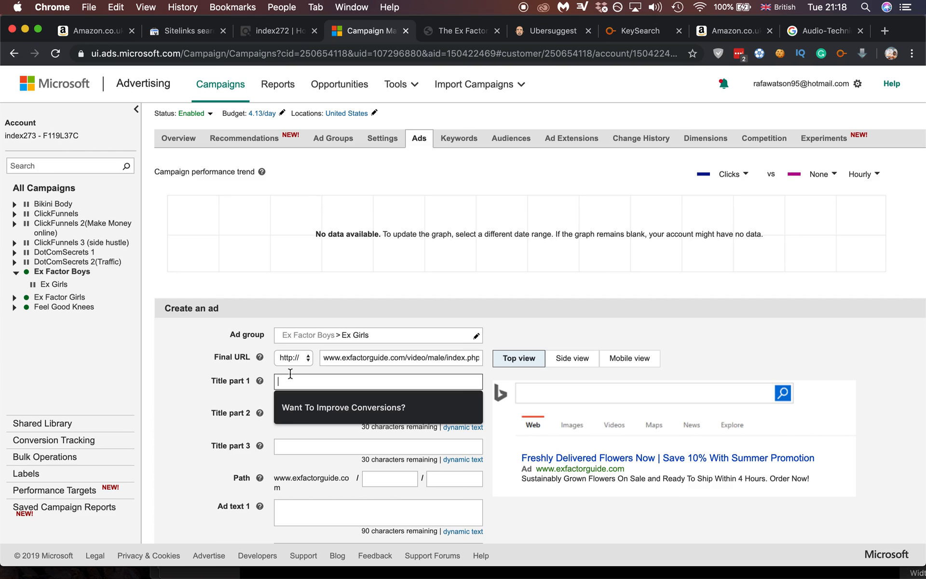
{"action": "type", "text": "mal"}
{"action": "key", "text": "BackSpace"}
{"action": "key", "text": "BackSpace"}
{"action": "type", "text": "M"}
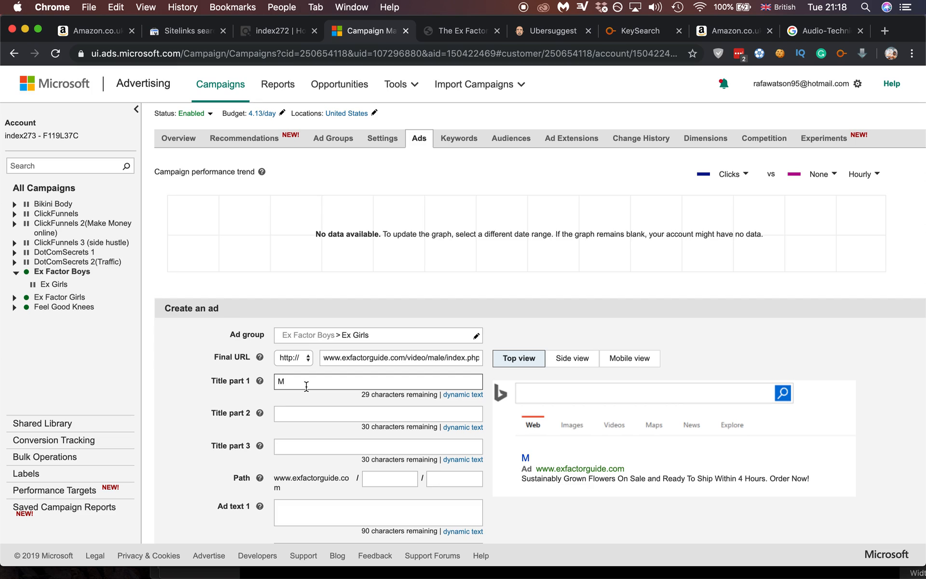
{"action": "type", "text": "issing Your Bo"}
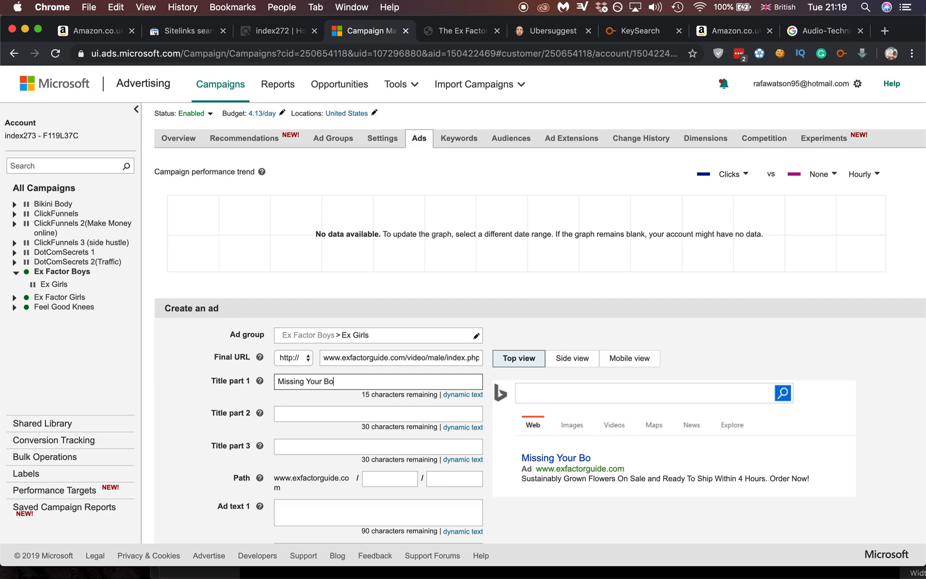
{"action": "type", "text": "yfriend"}
{"action": "key", "text": "BackSpace"}
{"action": "type", "text": "?"}
{"action": "left_click", "coordinate": [325, 411]}
{"action": "type", "text": "Learn how!"}
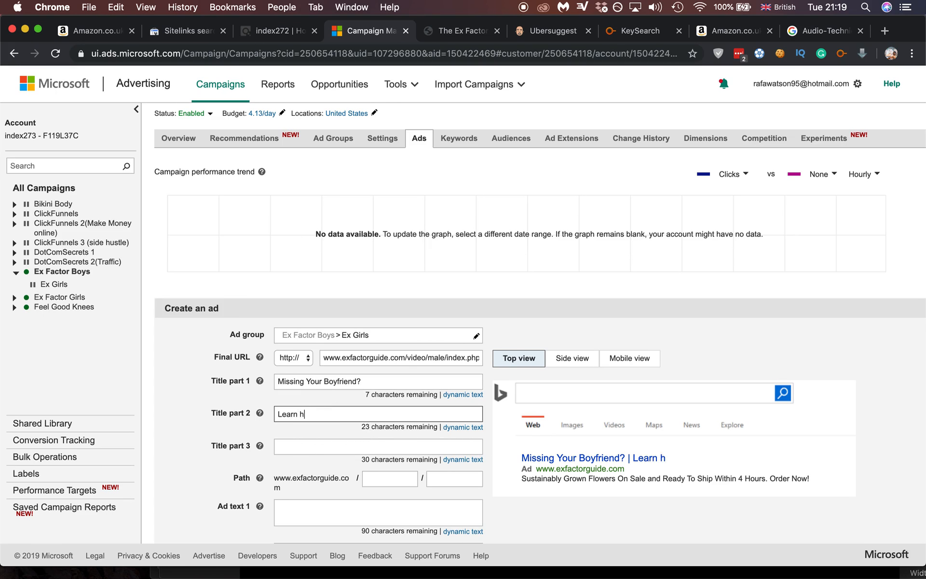
{"action": "key", "text": "BackSpace"}
{"action": "key", "text": "BackSpace"}
{"action": "key", "text": "BackSpace"}
{"action": "key", "text": "BackSpace"}
{"action": "key", "text": "BackSpace"}
{"action": "key", "text": "BackSpace"}
{"action": "key", "text": "BackSpace"}
{"action": "key", "text": "BackSpace"}
{"action": "key", "text": "BackSpace"}
{"action": "key", "text": "BackSpace"}
{"action": "type", "text": "IEAR"}
{"action": "key", "text": "BackSpace"}
{"action": "key", "text": "BackSpace"}
{"action": "key", "text": "BackSpace"}
{"action": "key", "text": "BackSpace"}
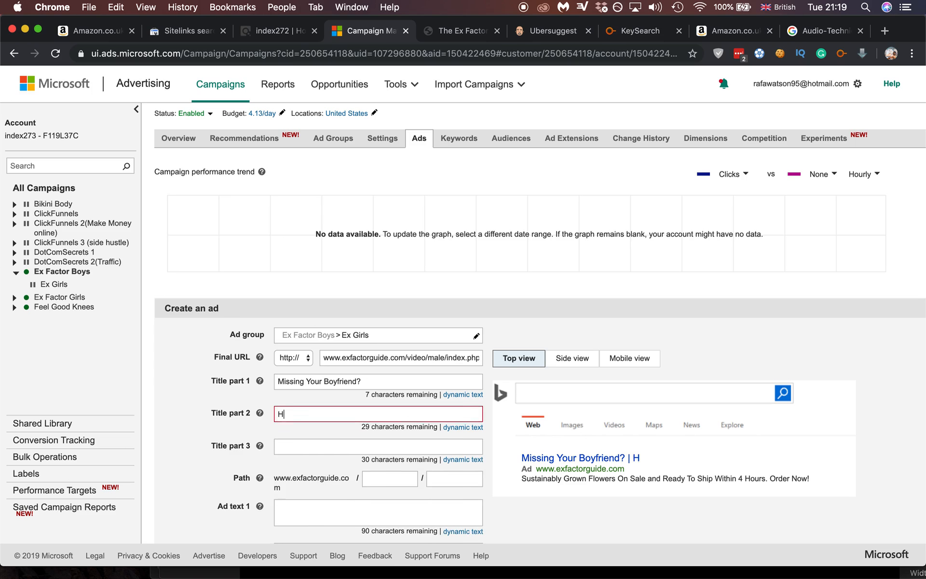
- Set the ad's Title part 2 to "Get The Guide To Get Him Back!"
{"action": "type", "text": "Get The Guide To Get Him "}
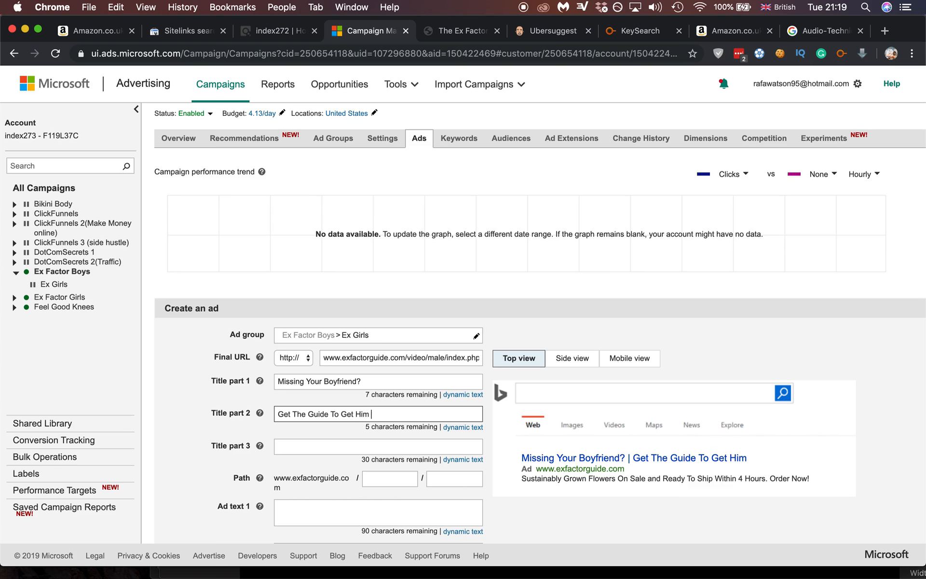
{"action": "type", "text": "Back!"}
- Switch to the Ex Factor guide sales page and read through its headline, techniques, offer and guarantee for ad copy ideas
{"action": "left_click", "coordinate": [462, 30]}
{"action": "scroll", "coordinate": [486, 325], "scroll_direction": "down", "scroll_amount": 15}
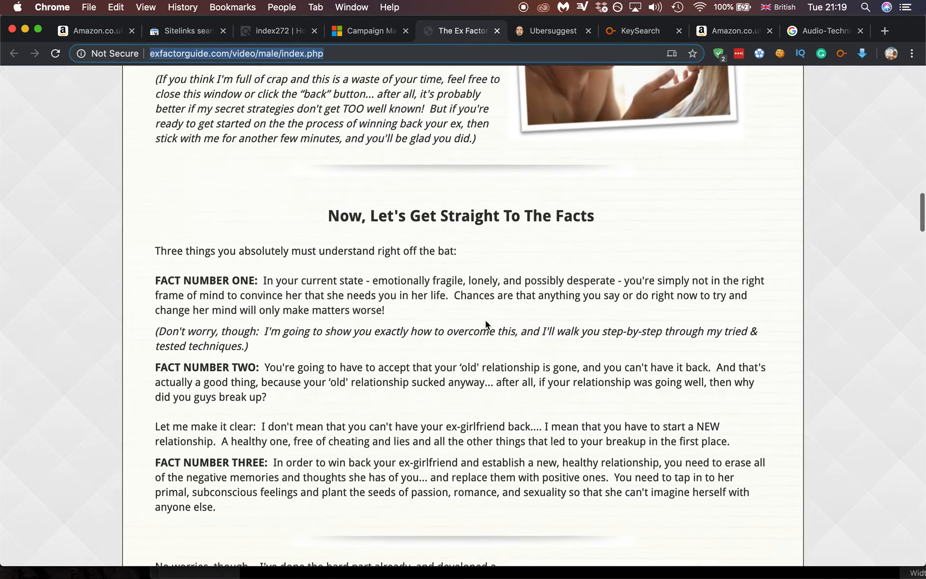
{"action": "scroll", "coordinate": [485, 320], "scroll_direction": "up", "scroll_amount": 5}
{"action": "scroll", "coordinate": [399, 244], "scroll_direction": "down", "scroll_amount": 20}
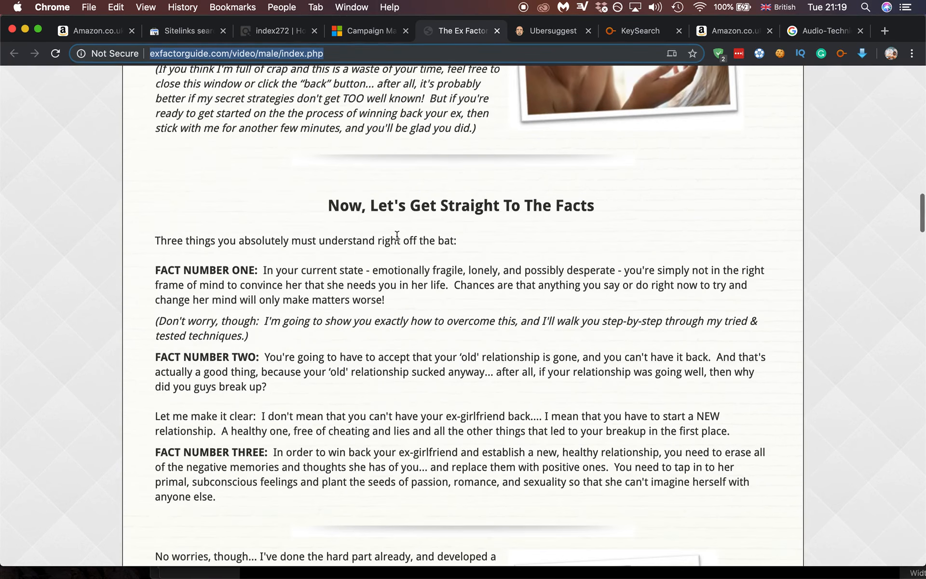
{"action": "scroll", "coordinate": [395, 183], "scroll_direction": "down", "scroll_amount": 5}
{"action": "scroll", "coordinate": [395, 184], "scroll_direction": "up", "scroll_amount": 20}
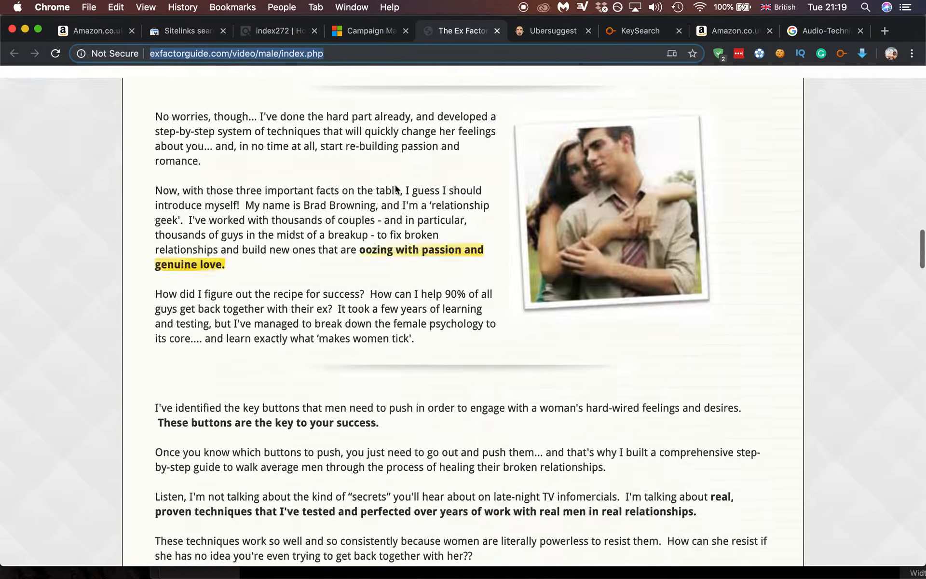
{"action": "scroll", "coordinate": [419, 386], "scroll_direction": "down", "scroll_amount": 10}
{"action": "scroll", "coordinate": [419, 386], "scroll_direction": "up", "scroll_amount": 3}
{"action": "scroll", "coordinate": [418, 386], "scroll_direction": "down", "scroll_amount": 10}
{"action": "scroll", "coordinate": [418, 385], "scroll_direction": "down", "scroll_amount": 15}
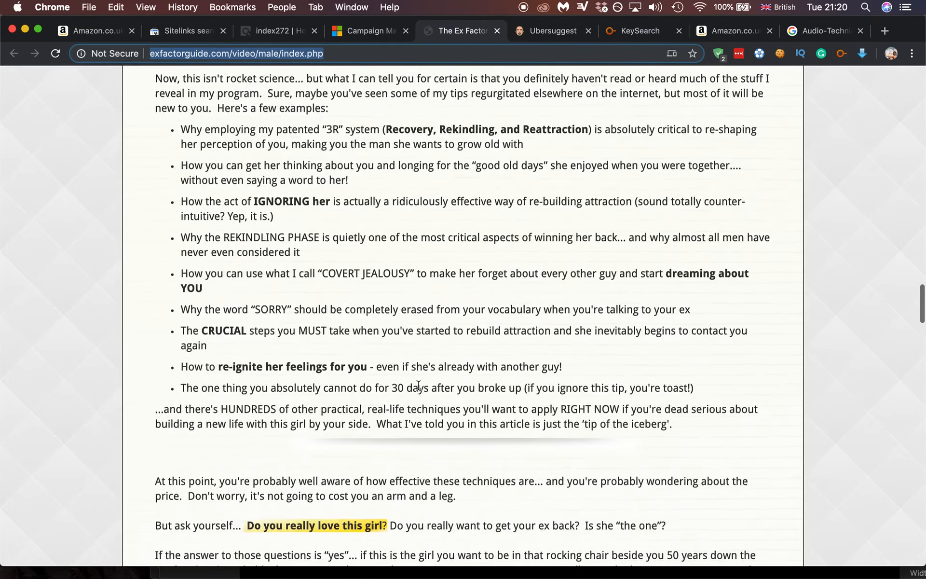
{"action": "scroll", "coordinate": [418, 388], "scroll_direction": "up", "scroll_amount": 12}
{"action": "scroll", "coordinate": [419, 385], "scroll_direction": "down", "scroll_amount": 15}
{"action": "scroll", "coordinate": [419, 384], "scroll_direction": "down", "scroll_amount": 5}
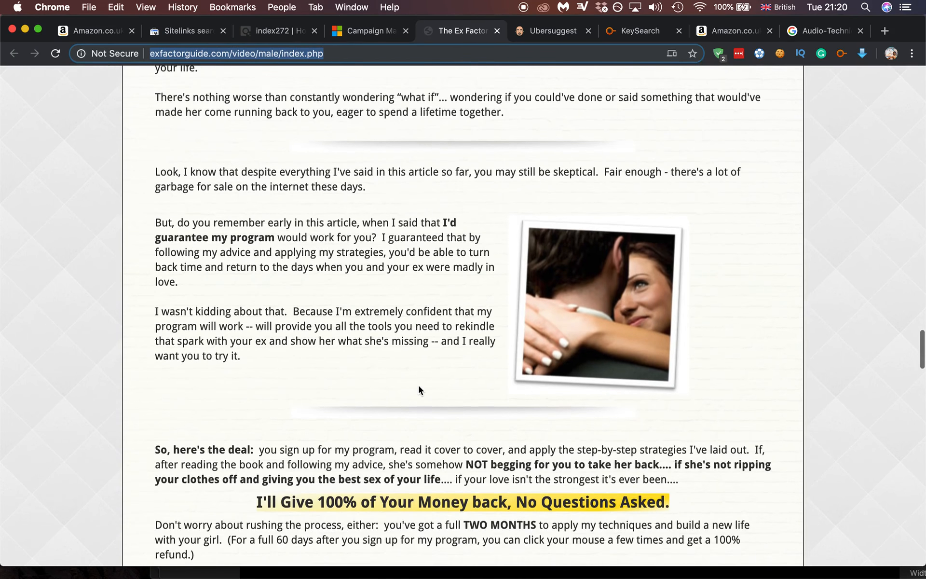
{"action": "scroll", "coordinate": [419, 381], "scroll_direction": "down", "scroll_amount": 15}
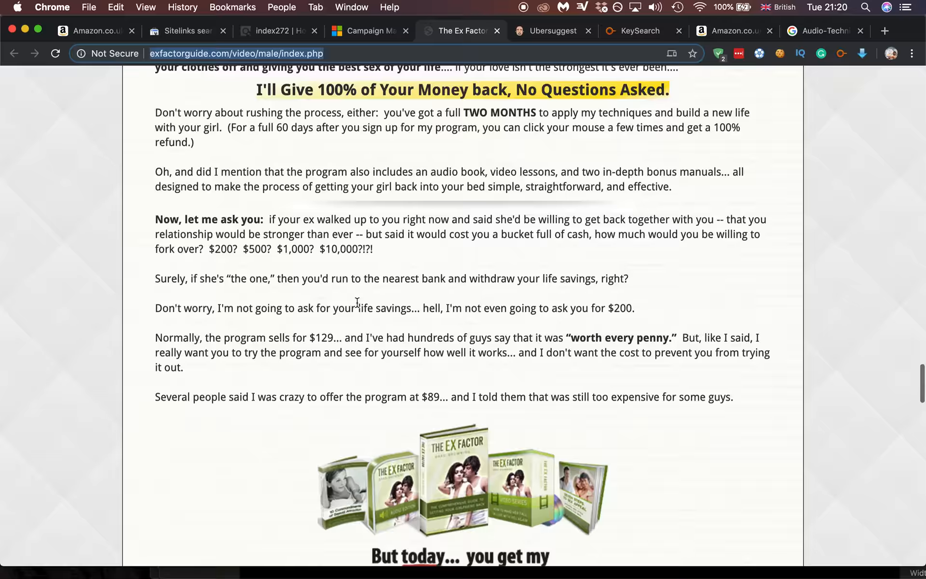
{"action": "scroll", "coordinate": [356, 303], "scroll_direction": "down", "scroll_amount": 3}
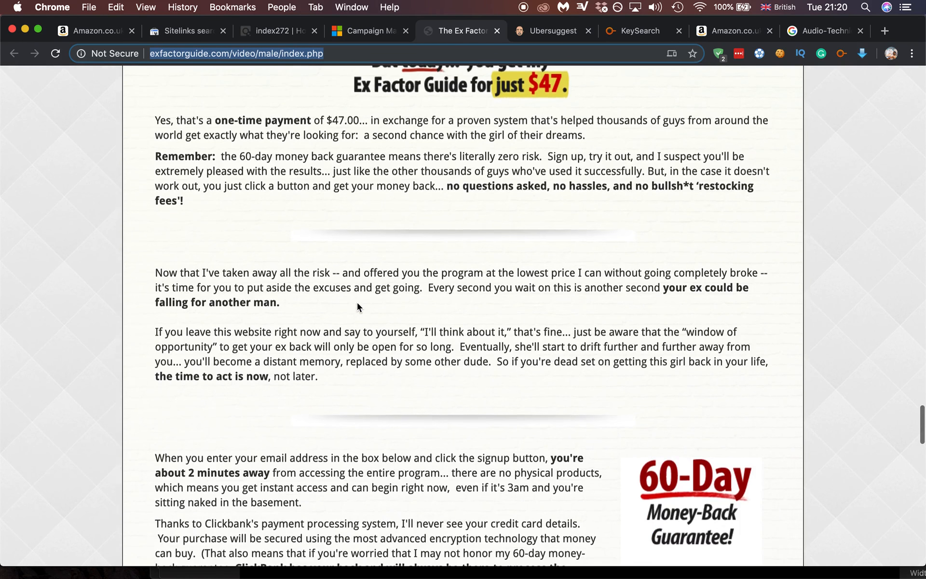
{"action": "scroll", "coordinate": [357, 304], "scroll_direction": "up", "scroll_amount": 3}
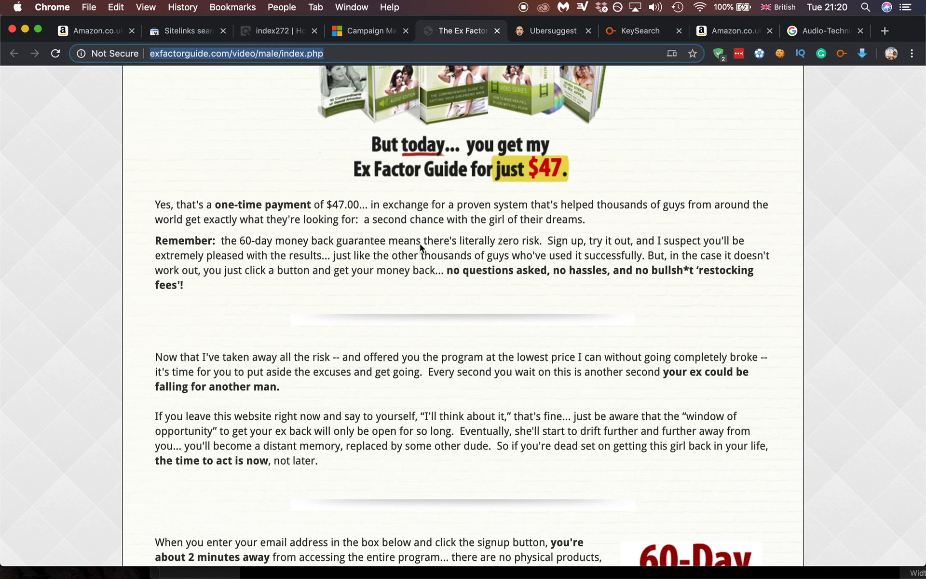
{"action": "scroll", "coordinate": [385, 302], "scroll_direction": "down", "scroll_amount": 15}
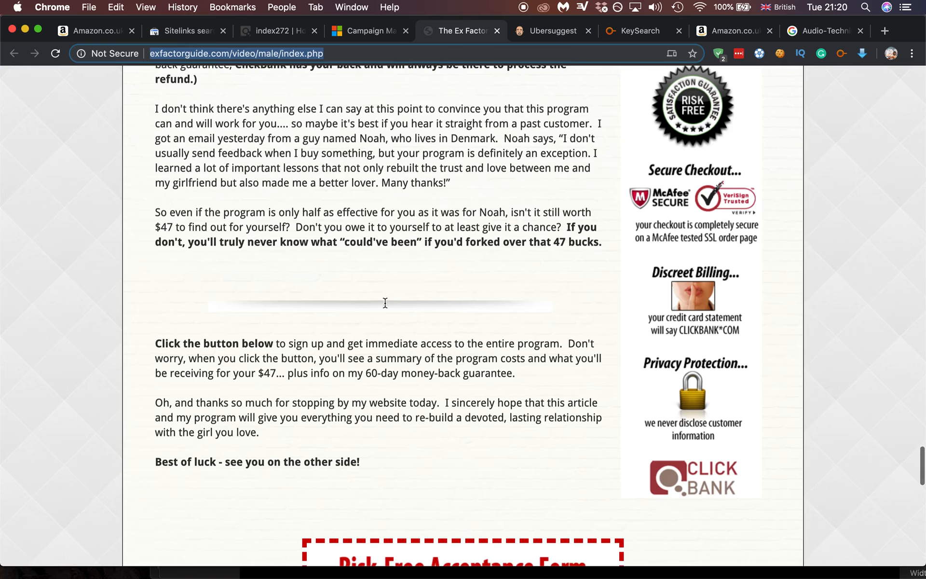
{"action": "scroll", "coordinate": [385, 302], "scroll_direction": "down", "scroll_amount": 10}
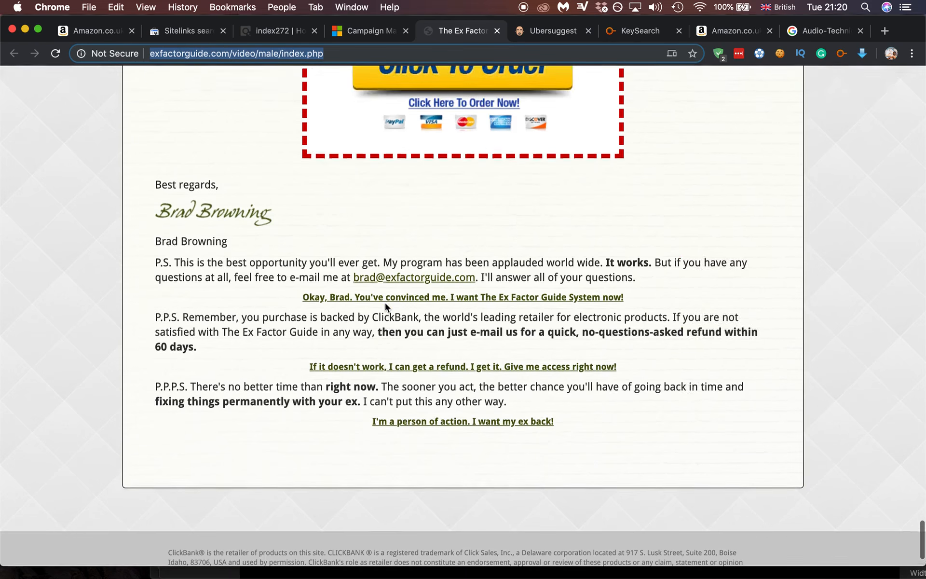
{"action": "scroll", "coordinate": [385, 302], "scroll_direction": "up", "scroll_amount": 15}
{"action": "scroll", "coordinate": [385, 303], "scroll_direction": "up", "scroll_amount": 20}
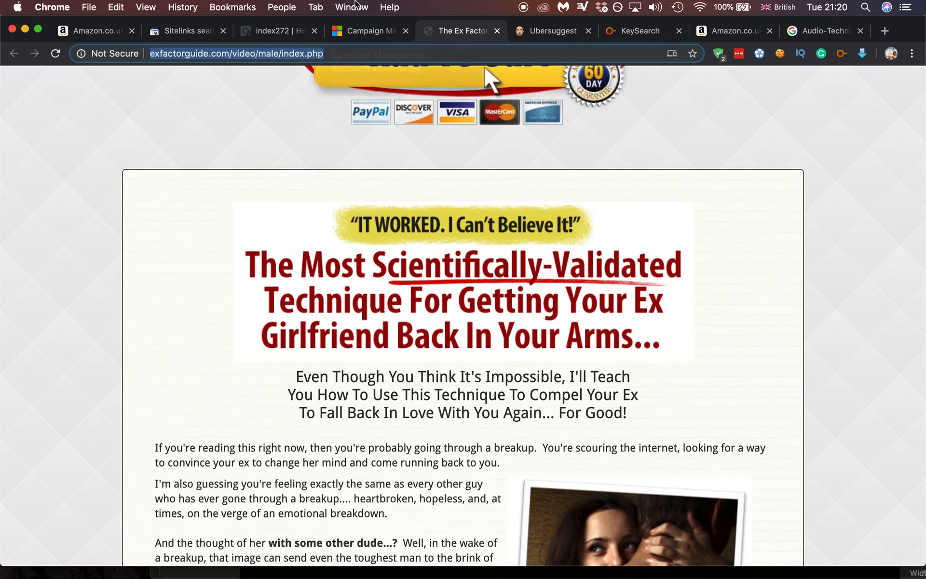
- Return to the ad being created and set its Title part 3 to "Science Method Act Fast Act No"
{"action": "left_click", "coordinate": [360, 42]}
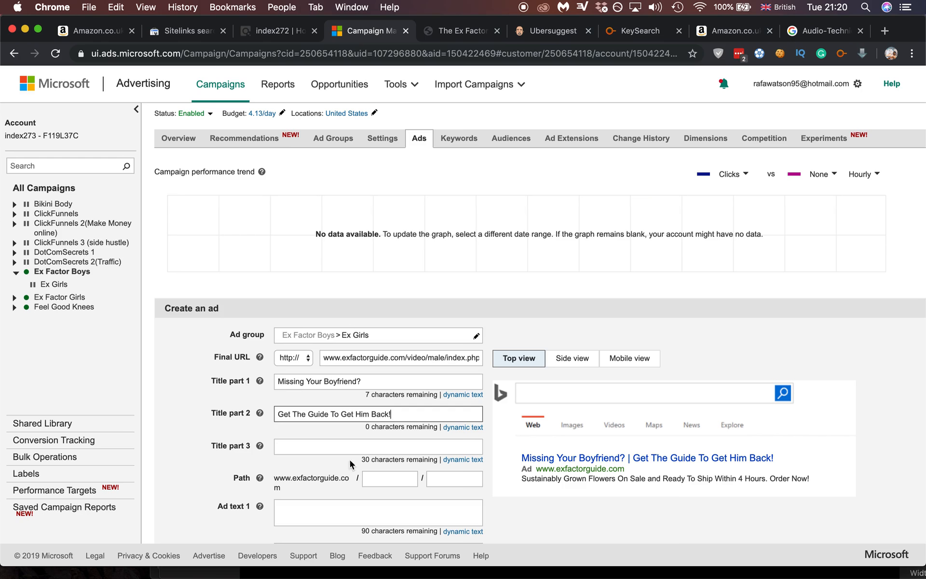
{"action": "left_click", "coordinate": [352, 445]}
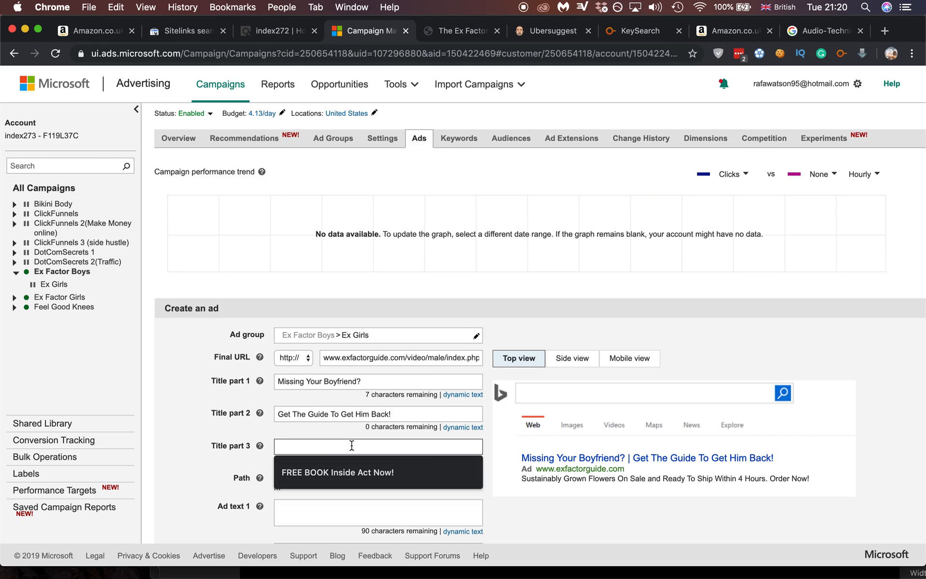
{"action": "type", "text": "Scien"}
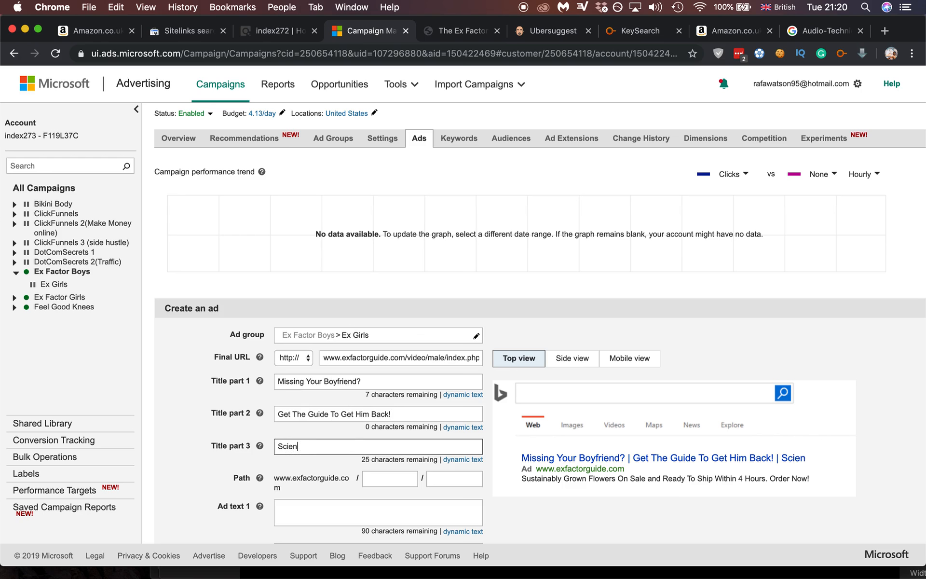
{"action": "type", "text": "ce method "}
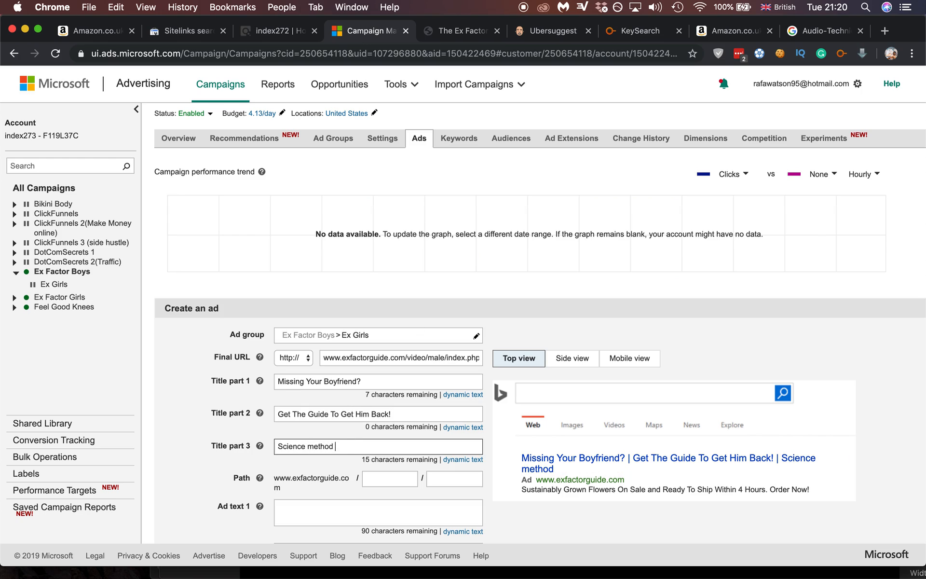
{"action": "type", "text": "Act Fast Act Now"}
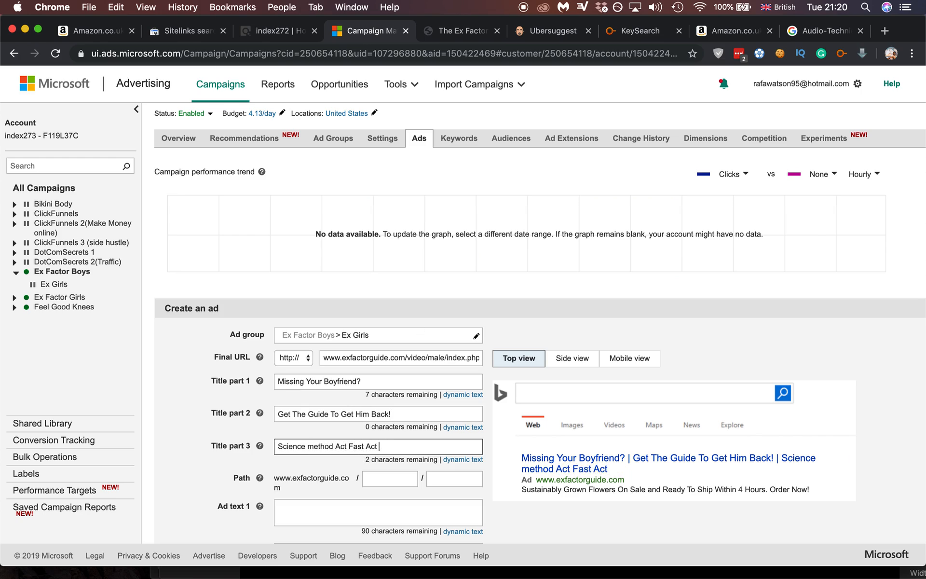
{"action": "key", "text": "BackSpace"}
{"action": "key", "text": "BackSpace"}
{"action": "type", "text": ","}
{"action": "key", "text": "BackSpace"}
{"action": "key", "text": "BackSpace"}
{"action": "type", "text": "M"}
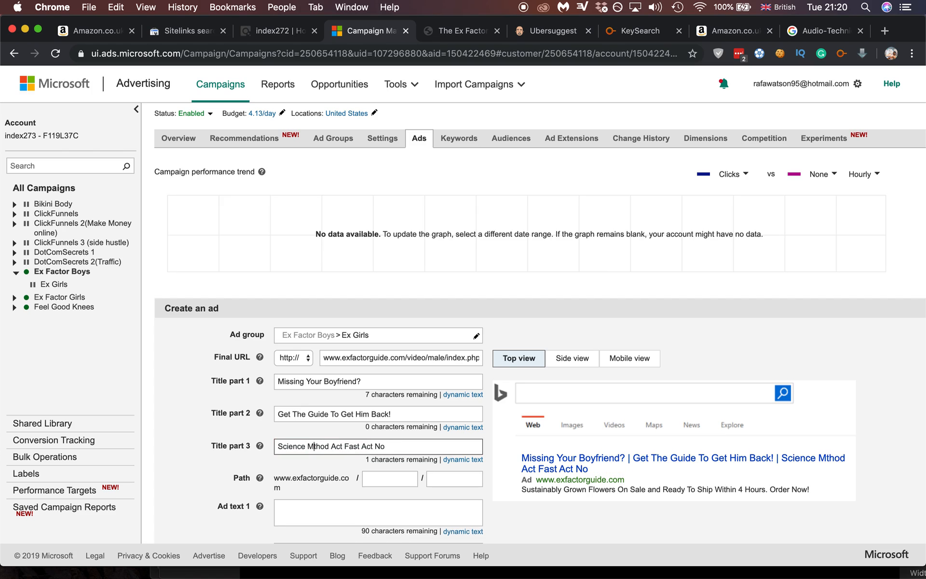
{"action": "type", "text": "e"}
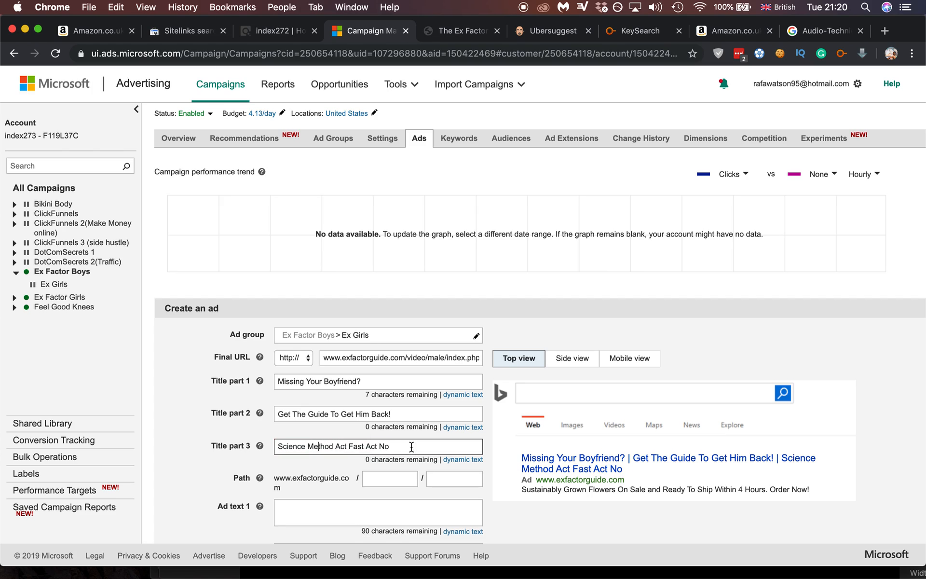
- Reword the ad's Title part 3 as "Scientific Method Act Fast!"
{"action": "left_click_drag", "start_coordinate": [403, 444], "coordinate": [383, 444]}
{"action": "left_click", "coordinate": [307, 446]}
{"action": "type", "text": "t"}
{"action": "key", "text": "BackSpace"}
{"action": "key", "text": "BackSpace"}
{"action": "type", "text": "tic"}
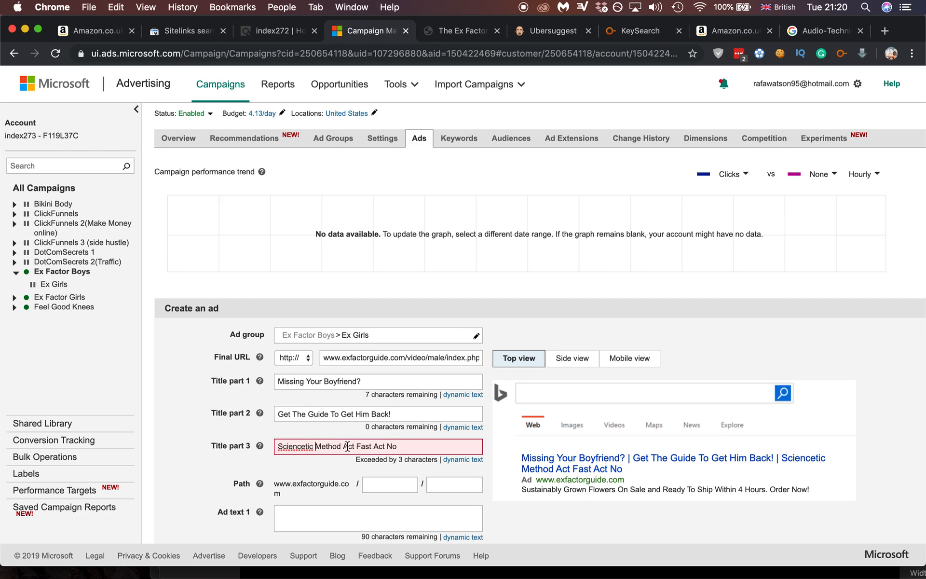
{"action": "key", "text": "BackSpace"}
{"action": "key", "text": "BackSpace"}
{"action": "key", "text": "BackSpace"}
{"action": "key", "text": "BackSpace"}
{"action": "key", "text": "BackSpace"}
{"action": "key", "text": "BackSpace"}
{"action": "key", "text": "BackSpace"}
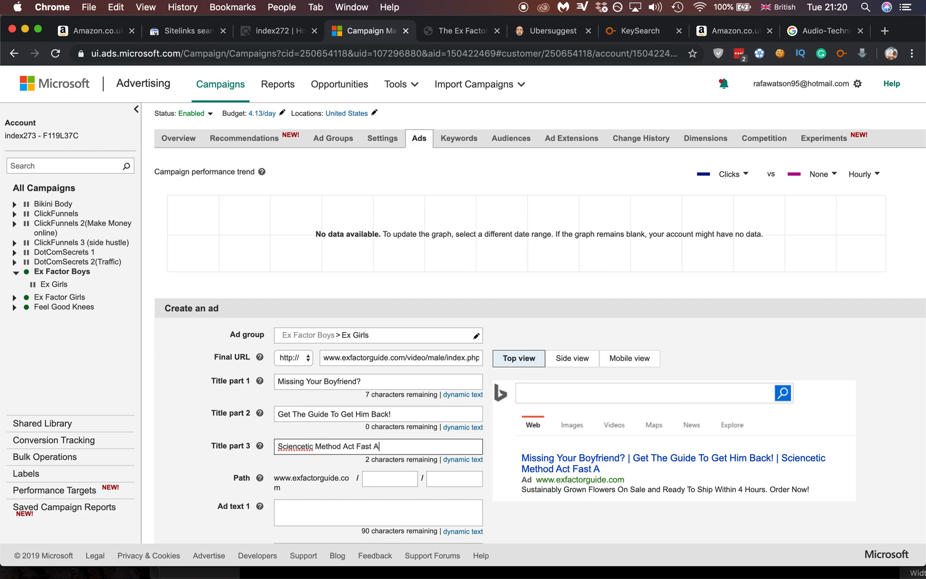
{"action": "type", "text": "!"}
{"action": "right_click", "coordinate": [299, 446]}
{"action": "left_click", "coordinate": [271, 444]}
{"action": "type", "text": "Scientific"}
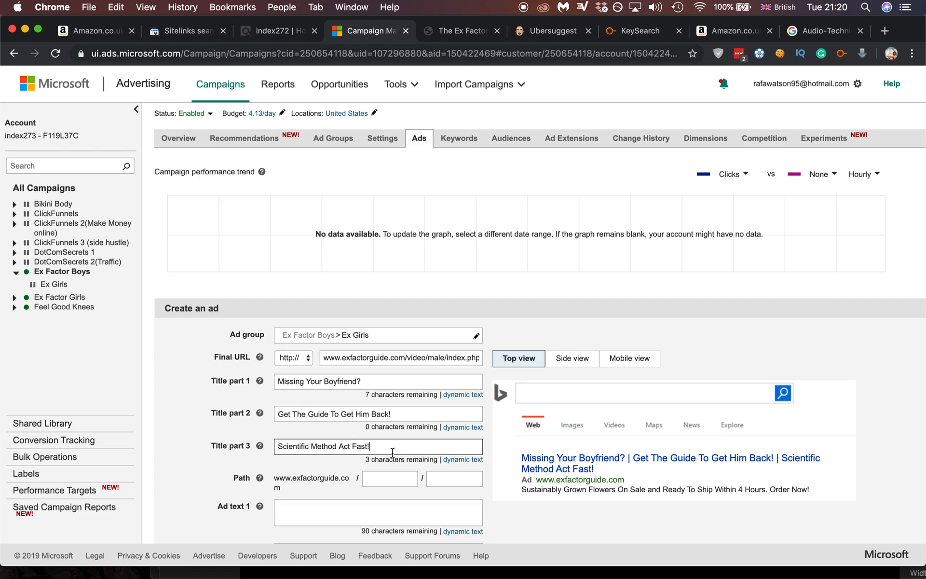
- Enter the placeholder texts "ssd" as Ad text 1 and "asasas" as Ad text 2, and save the ad
{"action": "left_click", "coordinate": [321, 508]}
{"action": "scroll", "coordinate": [321, 508], "scroll_direction": "down", "scroll_amount": 4}
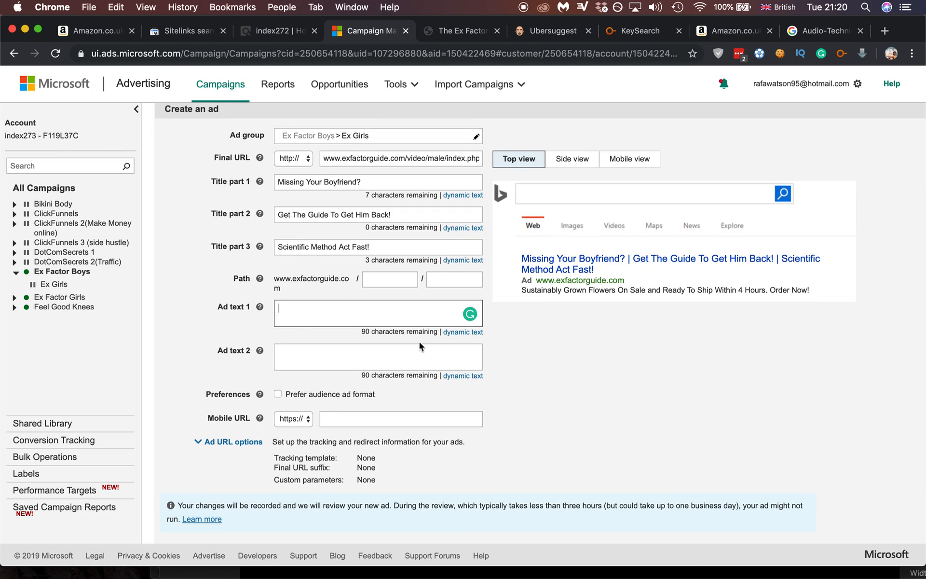
{"action": "scroll", "coordinate": [402, 341], "scroll_direction": "down", "scroll_amount": 1}
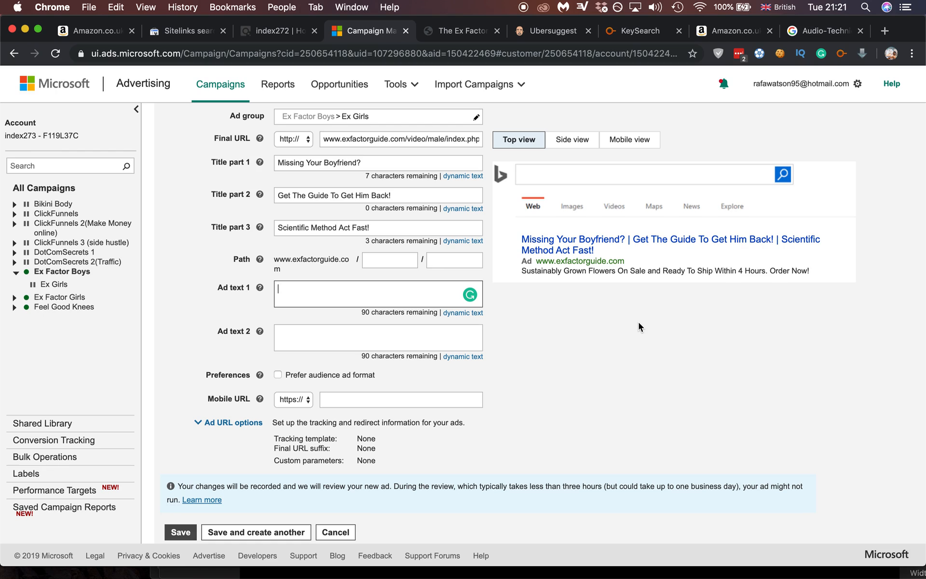
{"action": "left_click", "coordinate": [180, 531]}
{"action": "left_click", "coordinate": [307, 287]}
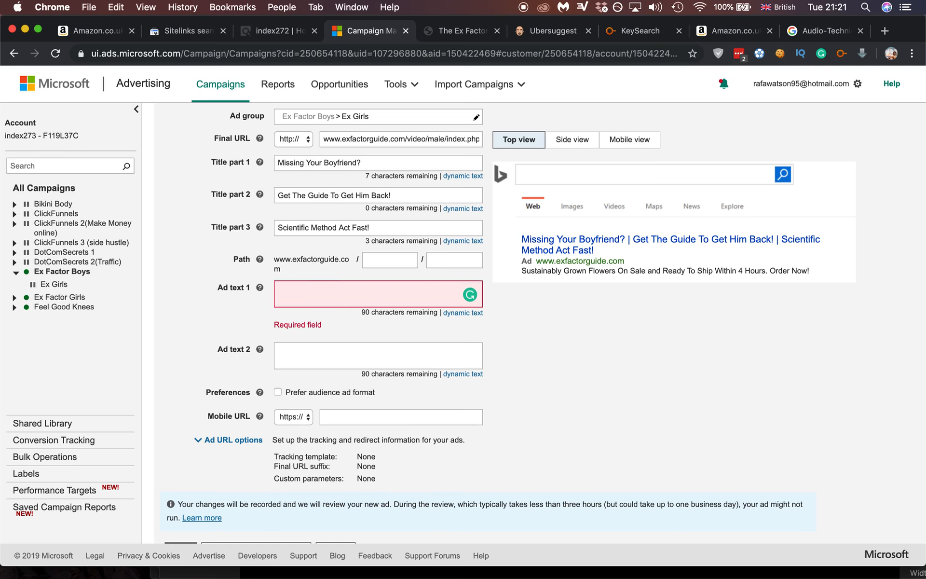
{"action": "type", "text": "ssd"}
{"action": "left_click", "coordinate": [299, 333]}
{"action": "type", "text": "asasas"}
{"action": "left_click", "coordinate": [181, 531]}
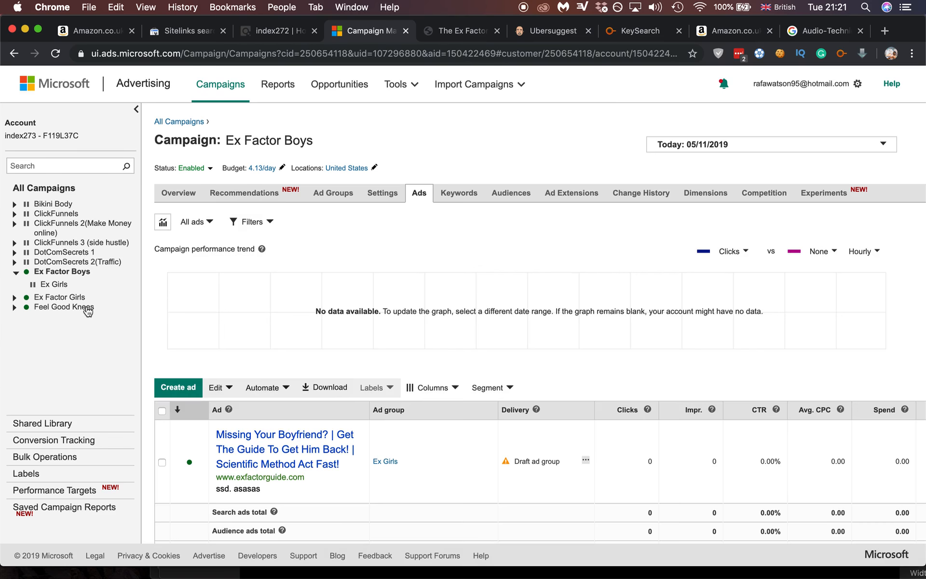
- Open The Ex Factor One ad group of the Ex Factor Girls campaign and review its ad and keywords
{"action": "left_click", "coordinate": [87, 308]}
{"action": "left_click", "coordinate": [50, 298]}
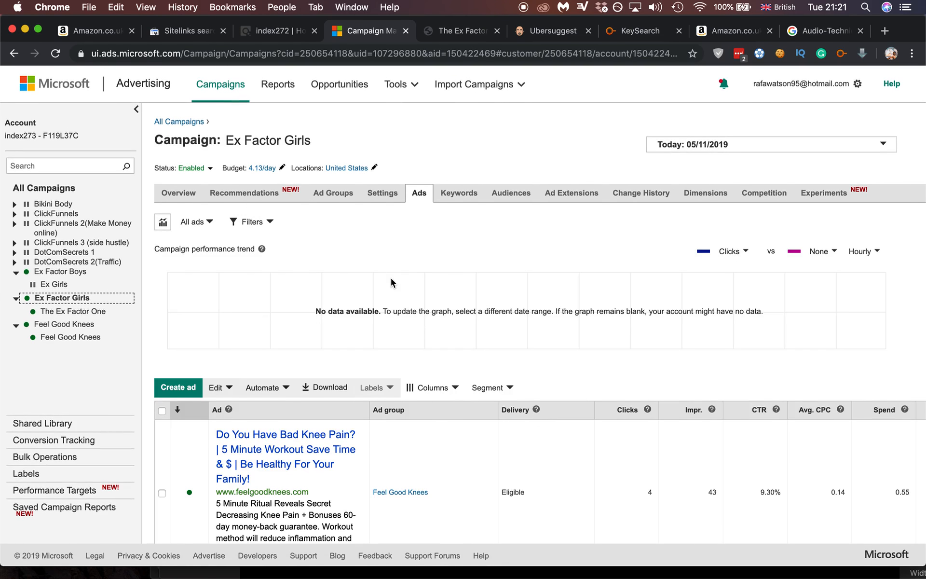
{"action": "scroll", "coordinate": [391, 278], "scroll_direction": "down", "scroll_amount": 2}
{"action": "left_click", "coordinate": [61, 311]}
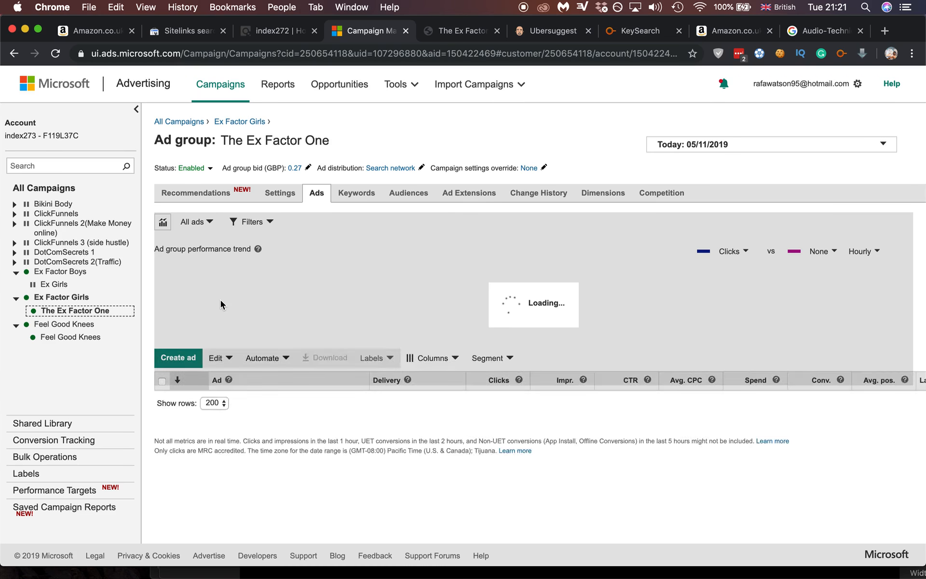
{"action": "scroll", "coordinate": [221, 300], "scroll_direction": "down", "scroll_amount": 1}
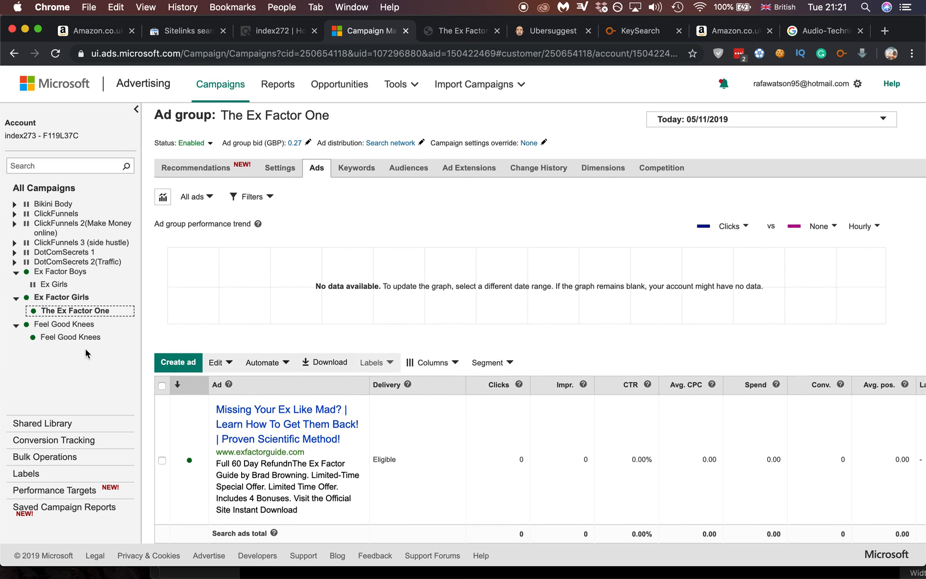
{"action": "scroll", "coordinate": [395, 352], "scroll_direction": "down", "scroll_amount": 3}
{"action": "scroll", "coordinate": [394, 353], "scroll_direction": "down", "scroll_amount": 1}
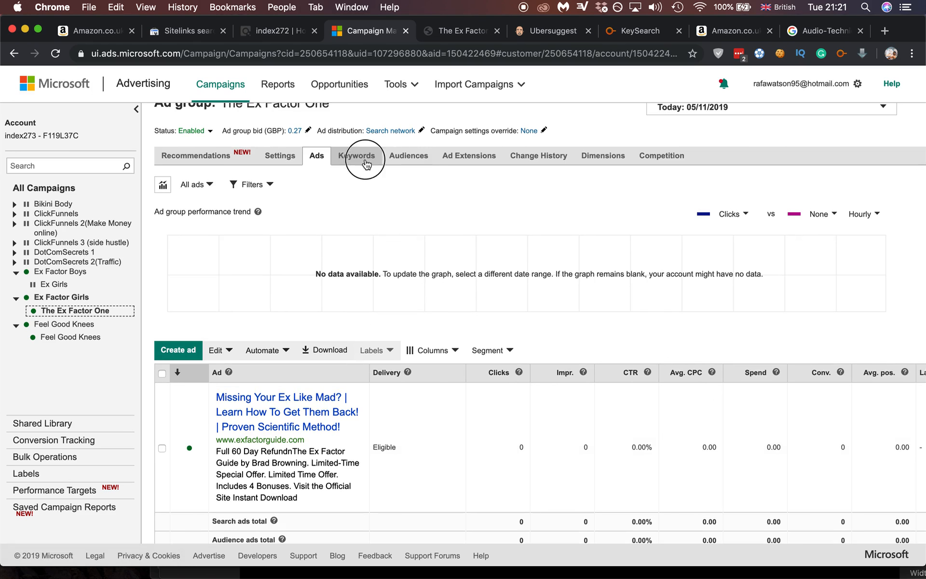
{"action": "left_click", "coordinate": [365, 161]}
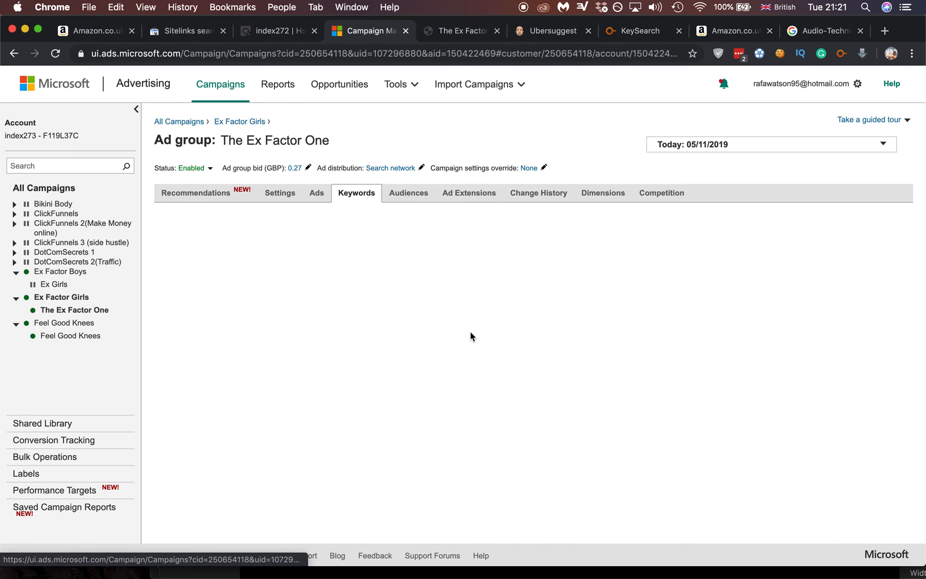
{"action": "scroll", "coordinate": [464, 319], "scroll_direction": "down", "scroll_amount": 5}
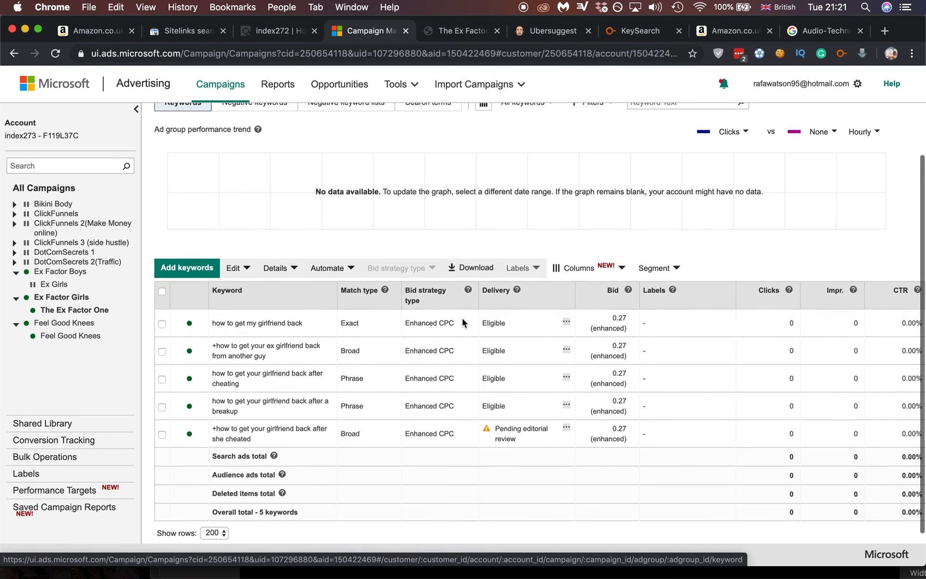